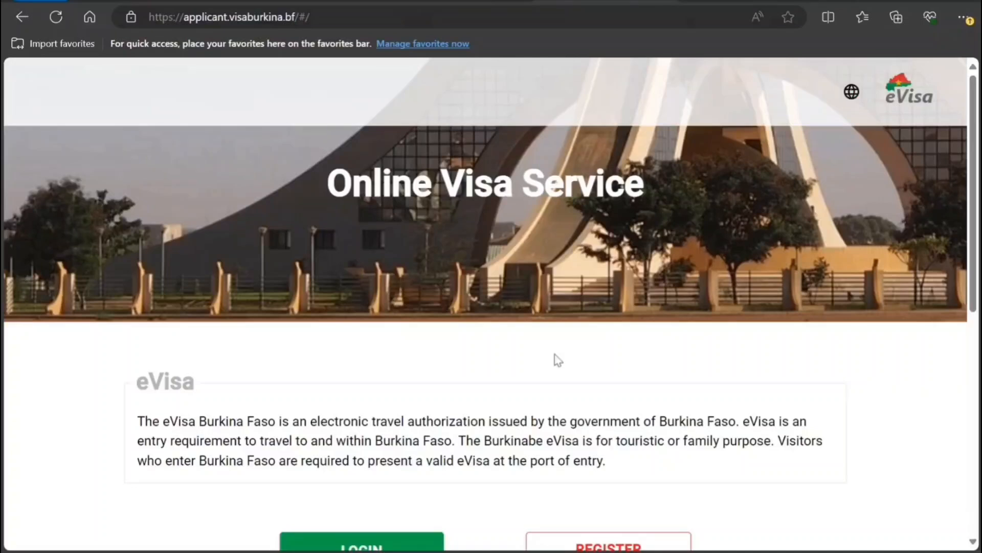
- Open the login form and switch to creating a new applicant account
{"action": "scroll", "coordinate": [556, 359], "scroll_direction": "down", "scroll_amount": 3}
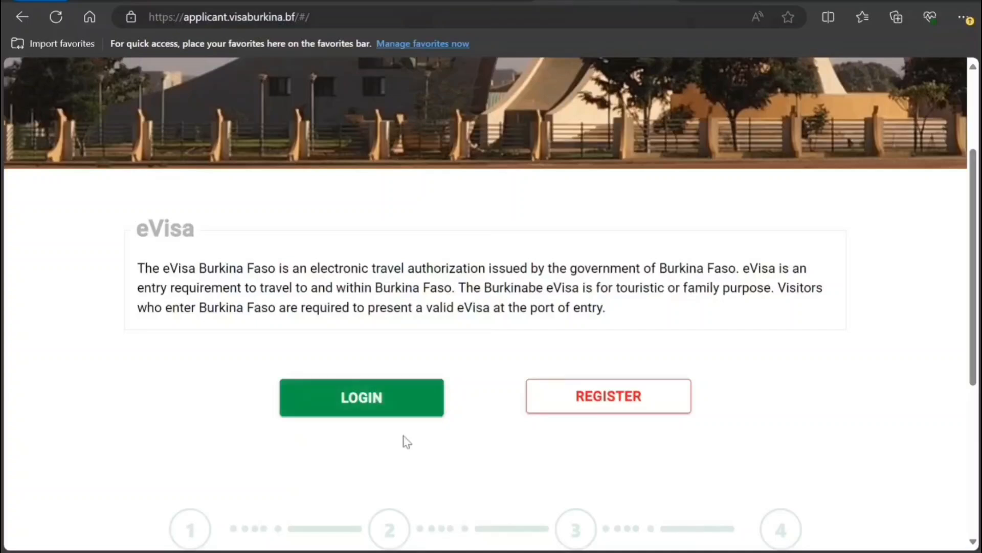
{"action": "left_click", "coordinate": [385, 406]}
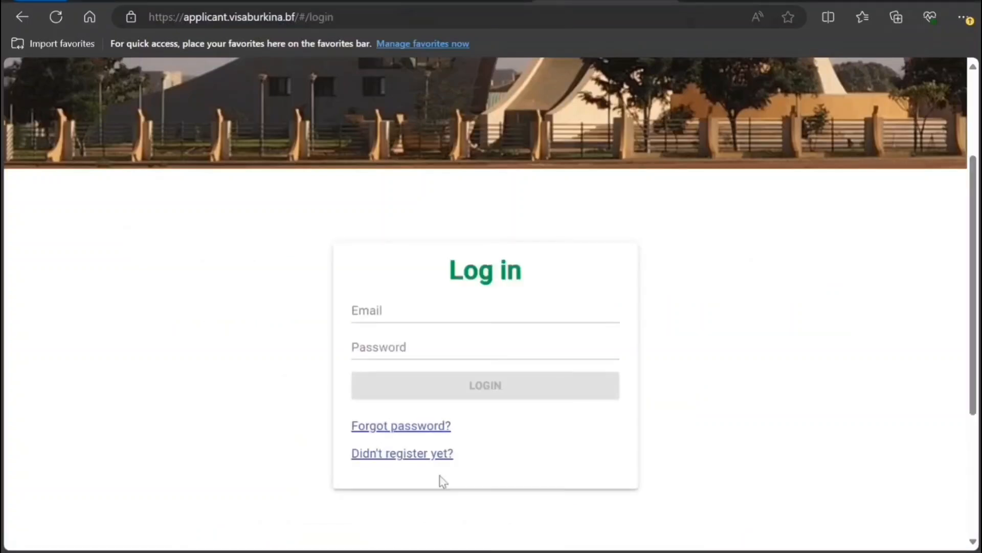
{"action": "left_click", "coordinate": [407, 455]}
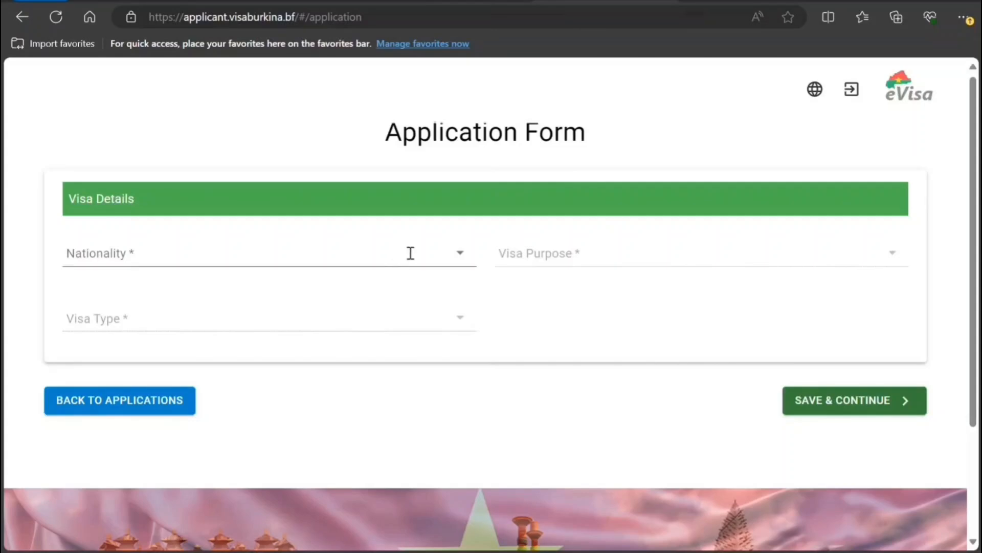
- Choose India as nationality, Holiday & Tourism as purpose, and Express short-stay single-entry visa
{"action": "left_click", "coordinate": [451, 262]}
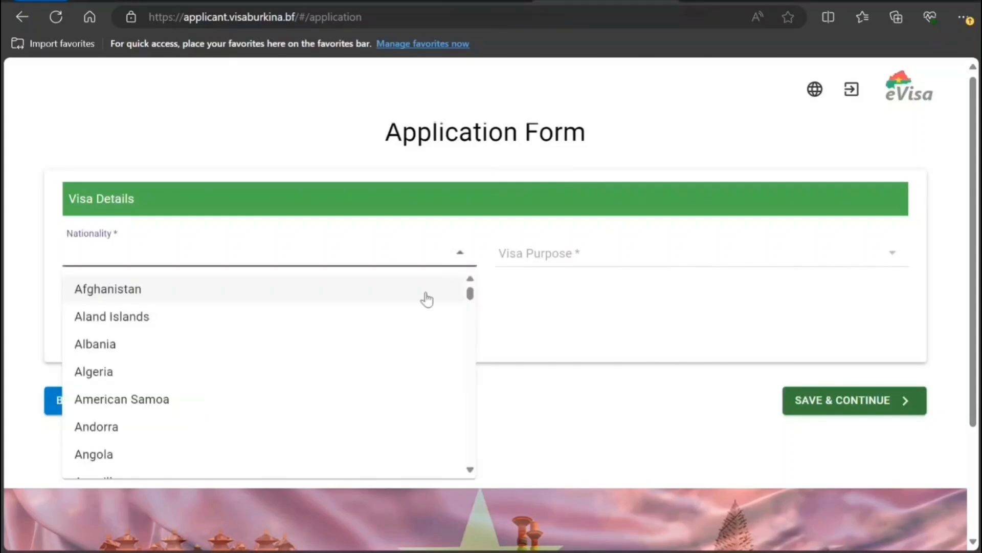
{"action": "type", "text": "indi"}
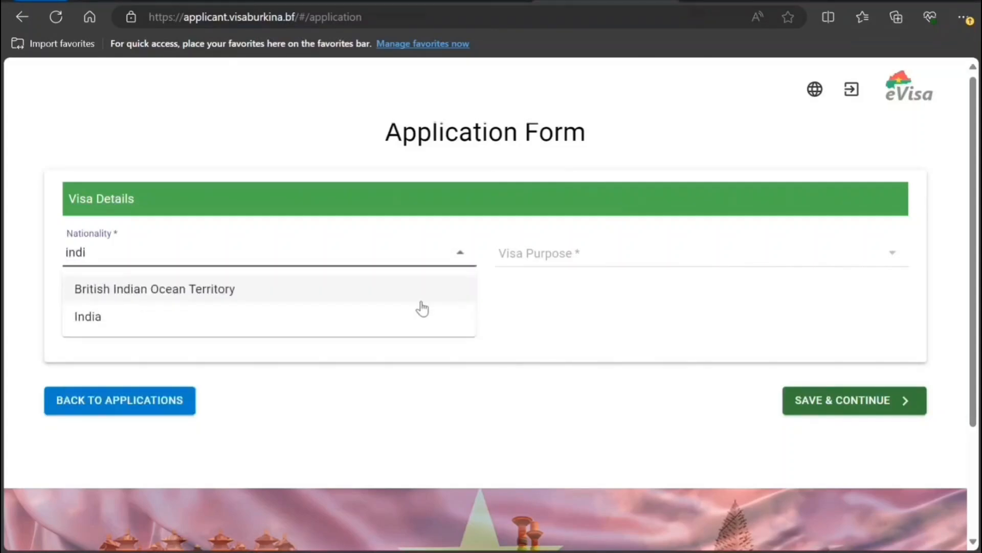
{"action": "left_click", "coordinate": [401, 330]}
{"action": "left_click", "coordinate": [622, 255]}
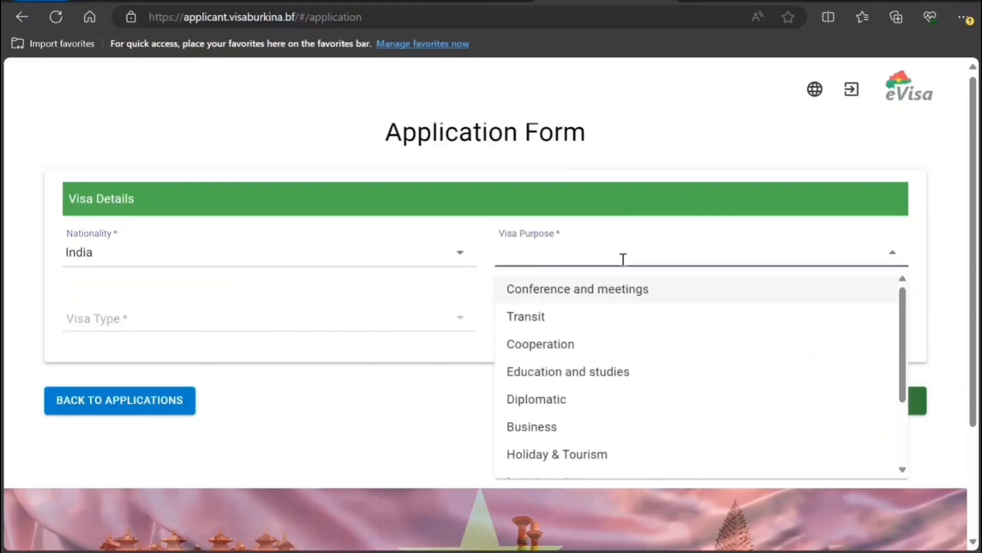
{"action": "scroll", "coordinate": [598, 414], "scroll_direction": "down", "scroll_amount": 2}
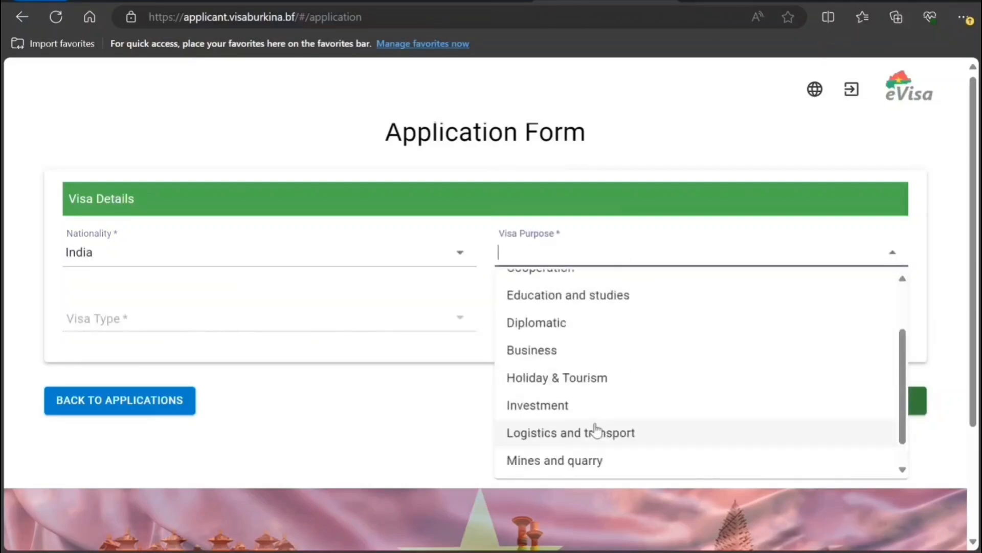
{"action": "left_click", "coordinate": [609, 383]}
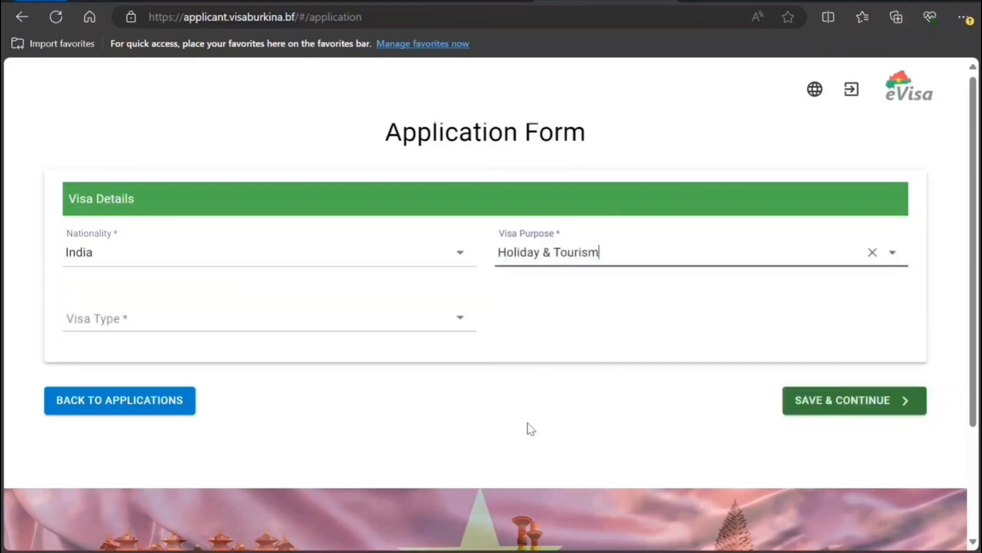
{"action": "left_click", "coordinate": [444, 324]}
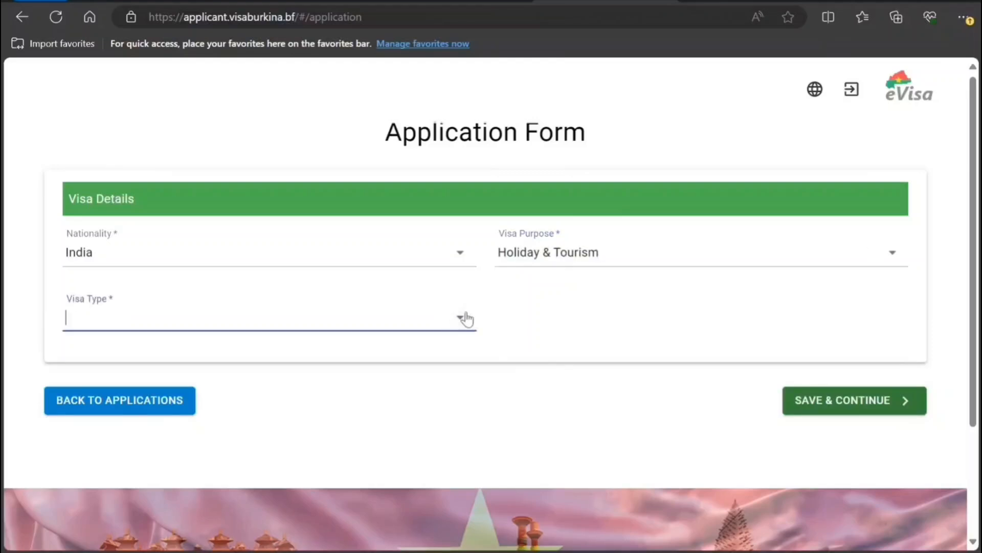
{"action": "left_click", "coordinate": [460, 318]}
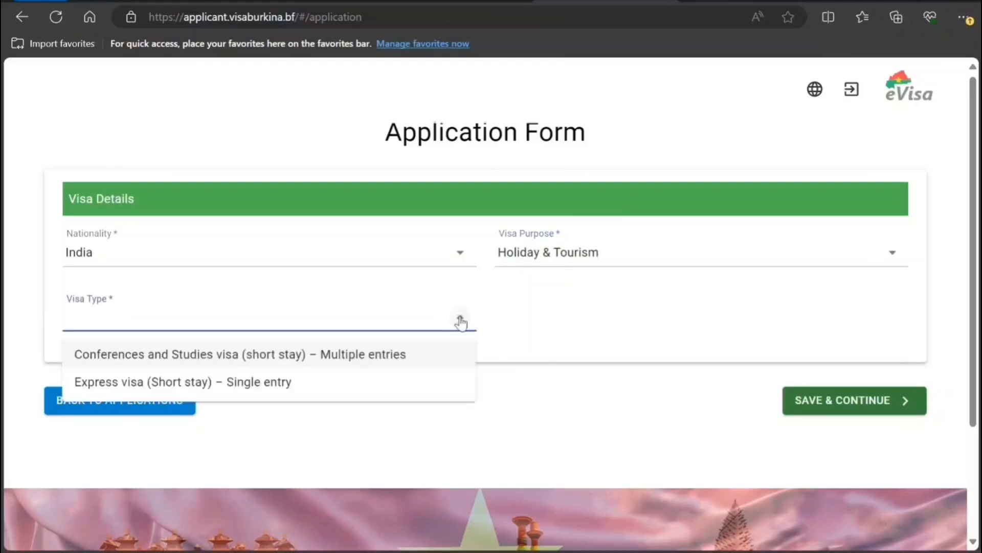
{"action": "left_click", "coordinate": [432, 378]}
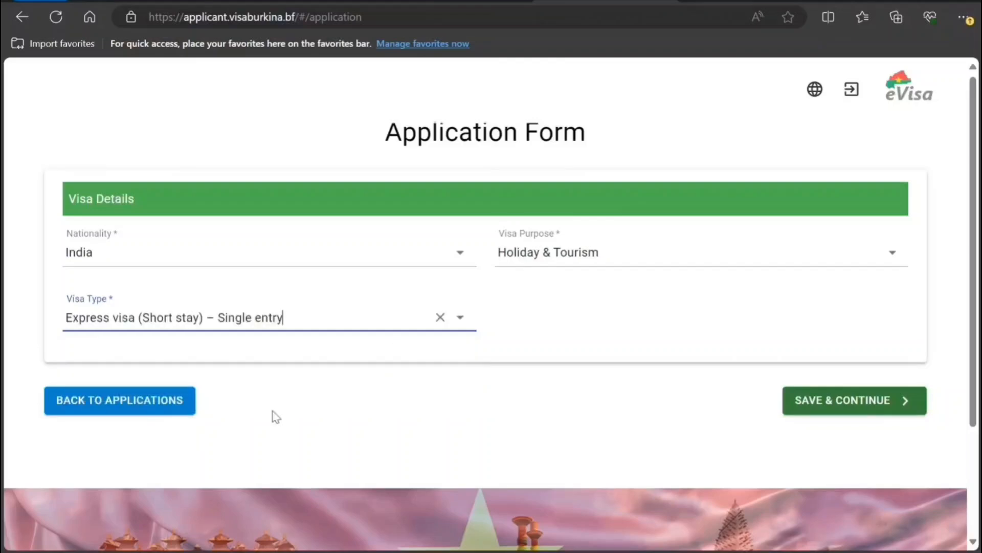
- Save the visa details, then enter the applicant's surname and given names
{"action": "left_click", "coordinate": [809, 408]}
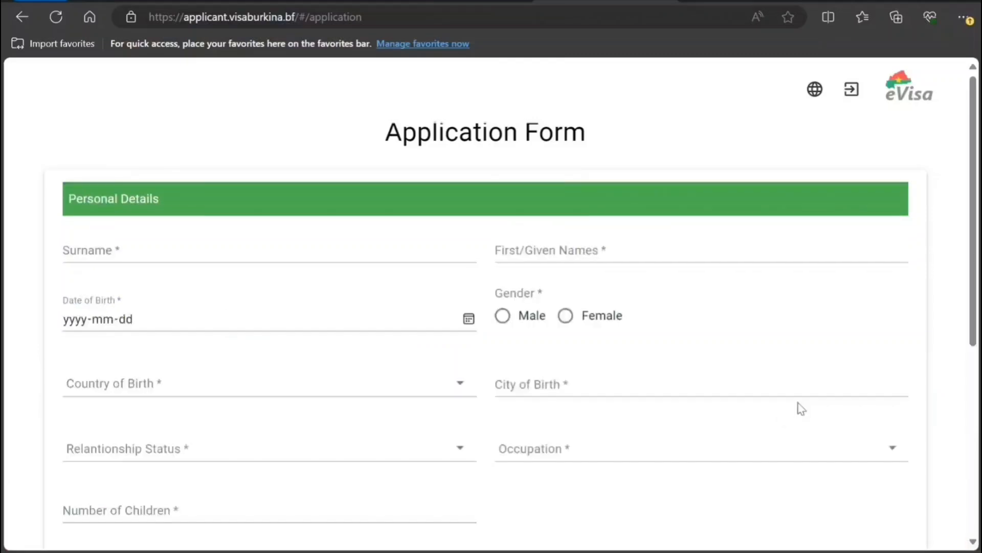
{"action": "scroll", "coordinate": [152, 276], "scroll_direction": "down", "scroll_amount": 7}
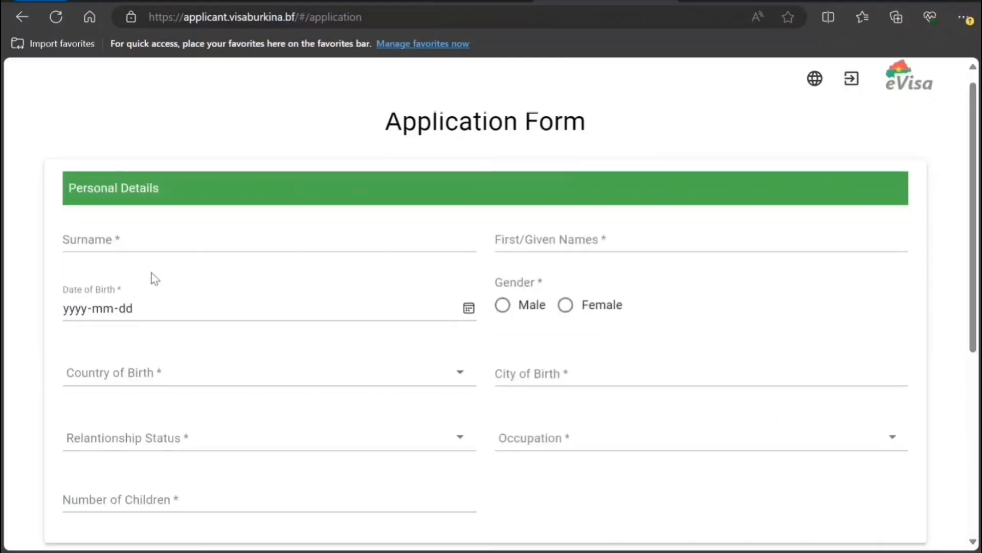
{"action": "scroll", "coordinate": [152, 289], "scroll_direction": "up", "scroll_amount": 6}
{"action": "left_click", "coordinate": [153, 218]}
{"action": "type", "text": "Smith"}
{"action": "key", "text": "Tab"}
{"action": "type", "text": "John"}
- Enter birth date 1990-10-10, correcting the mistyped year, and select Male gender
{"action": "key", "text": "Tab"}
{"action": "type", "text": "19901"}
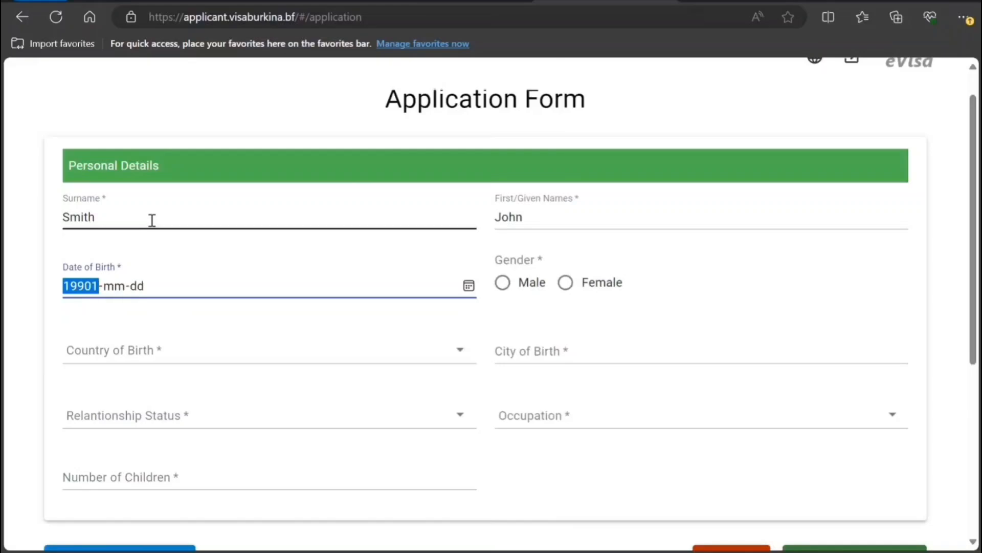
{"action": "type", "text": "0"}
{"action": "key", "text": "Tab"}
{"action": "key", "text": "Tab"}
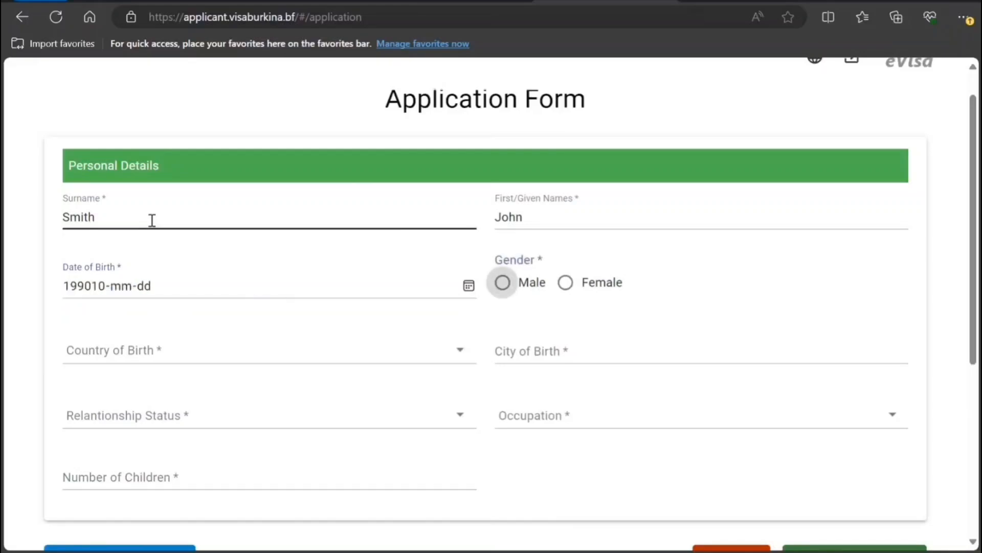
{"action": "left_click", "coordinate": [86, 288]}
{"action": "type", "text": "1990"}
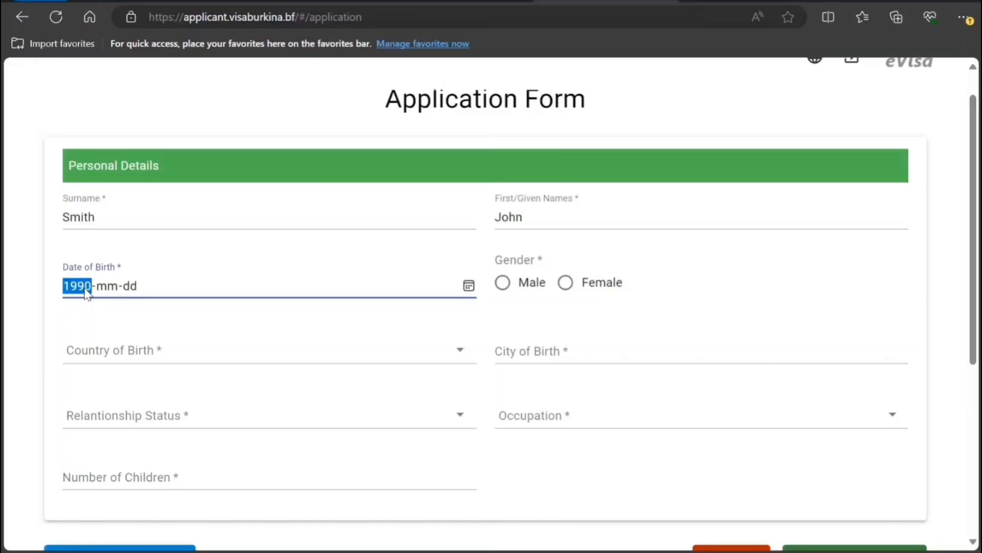
{"action": "left_click", "coordinate": [104, 288]}
{"action": "type", "text": "10"}
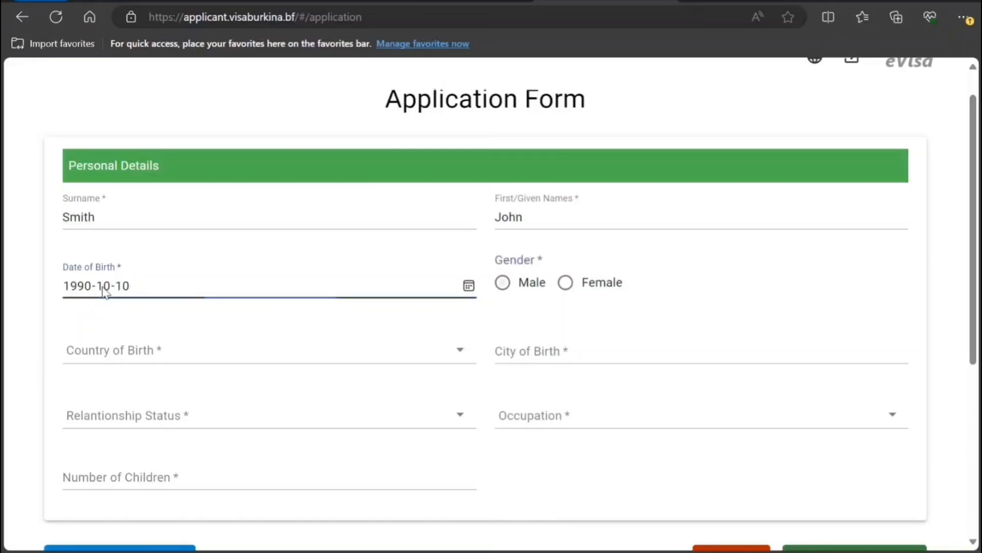
{"action": "left_click", "coordinate": [522, 266]}
{"action": "left_click", "coordinate": [503, 281]}
- Set country of birth India, city of birth New Delhi and relationship status Single
{"action": "left_click", "coordinate": [455, 361]}
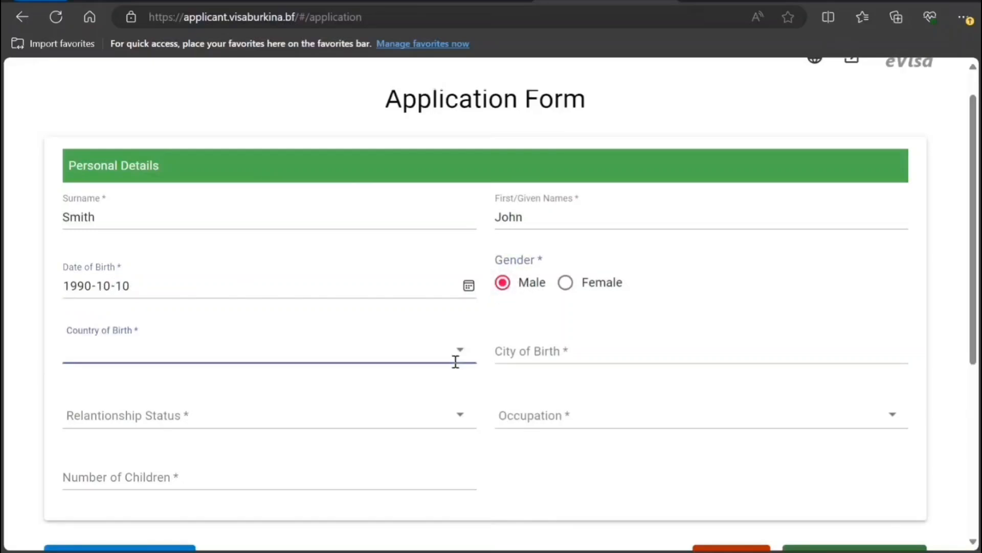
{"action": "type", "text": "India"}
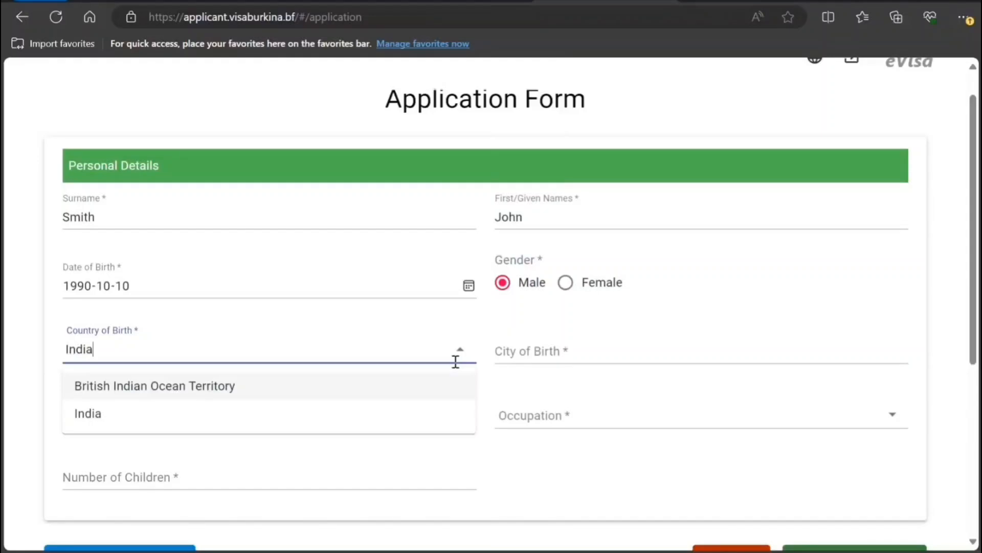
{"action": "left_click", "coordinate": [419, 417]}
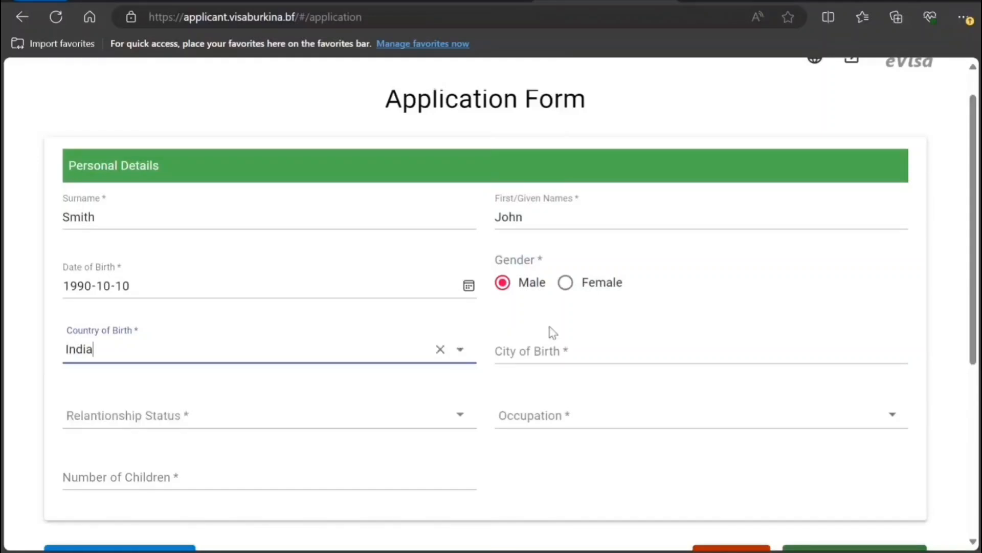
{"action": "left_click", "coordinate": [555, 355]}
{"action": "type", "text": "New Delhi"}
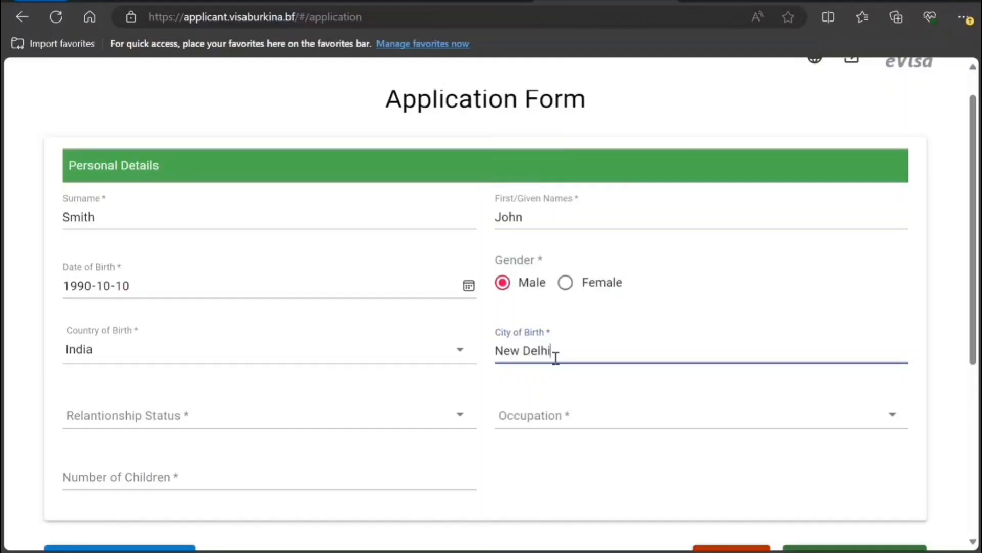
{"action": "left_click", "coordinate": [460, 416]}
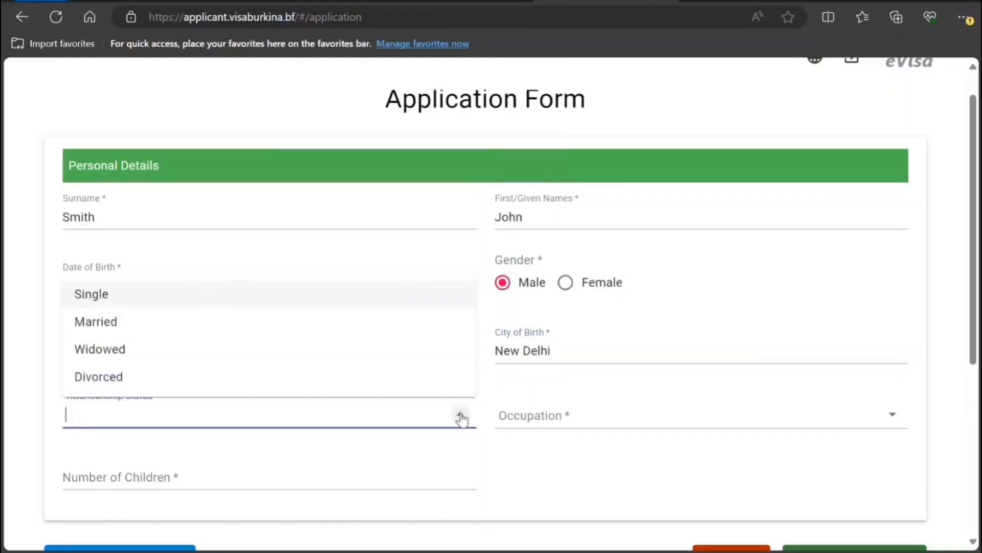
{"action": "left_click", "coordinate": [410, 304]}
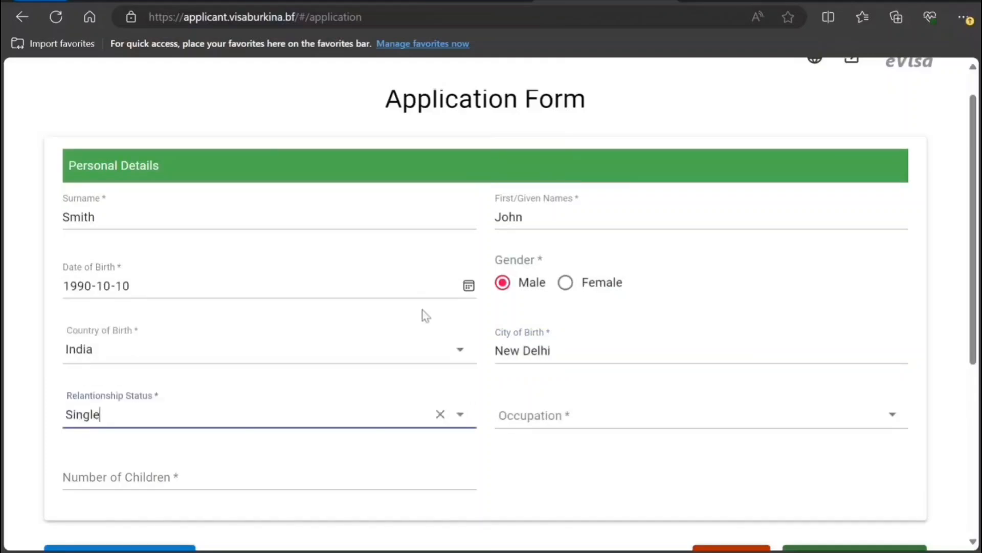
- Set 0 children and occupation Consultant, then save the personal details
{"action": "left_click", "coordinate": [556, 420]}
{"action": "type", "text": "IT Consultant"}
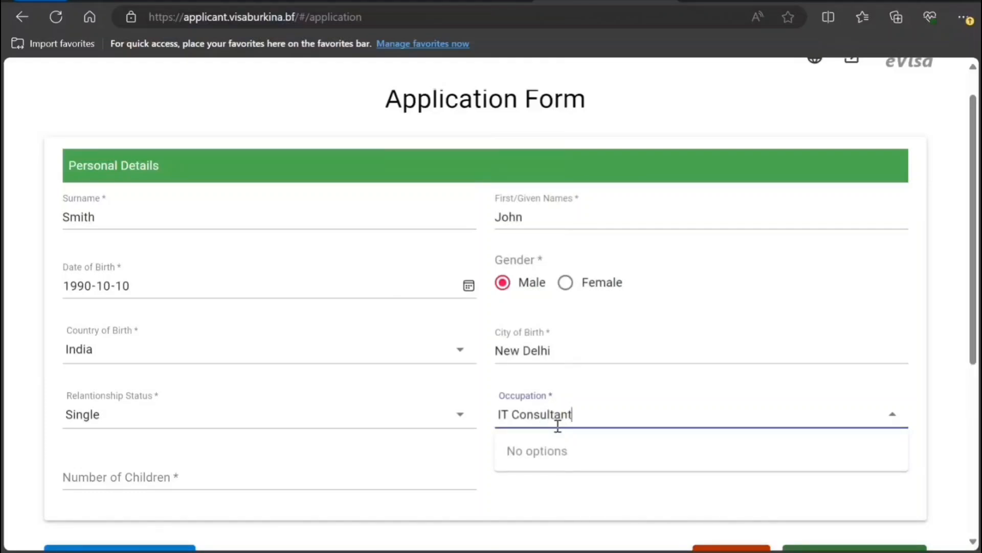
{"action": "scroll", "coordinate": [509, 449], "scroll_direction": "down", "scroll_amount": 3}
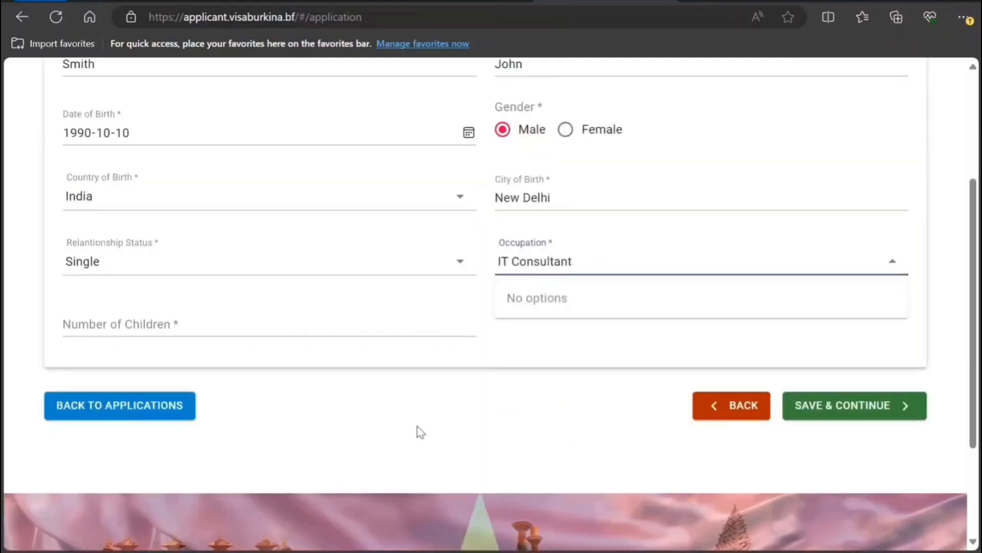
{"action": "left_click", "coordinate": [305, 331]}
{"action": "type", "text": "0"}
{"action": "left_click", "coordinate": [829, 417]}
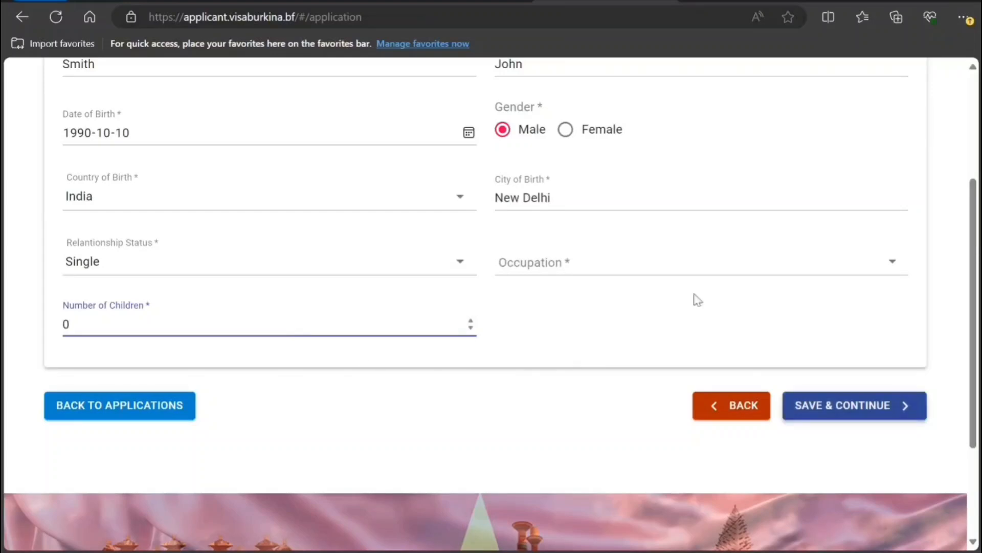
{"action": "left_click", "coordinate": [616, 263]}
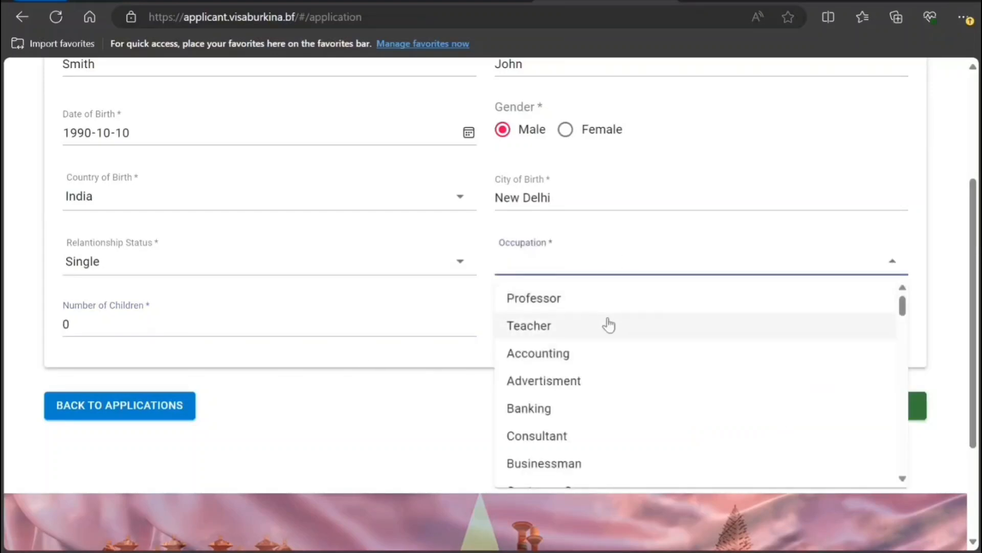
{"action": "left_click", "coordinate": [603, 439]}
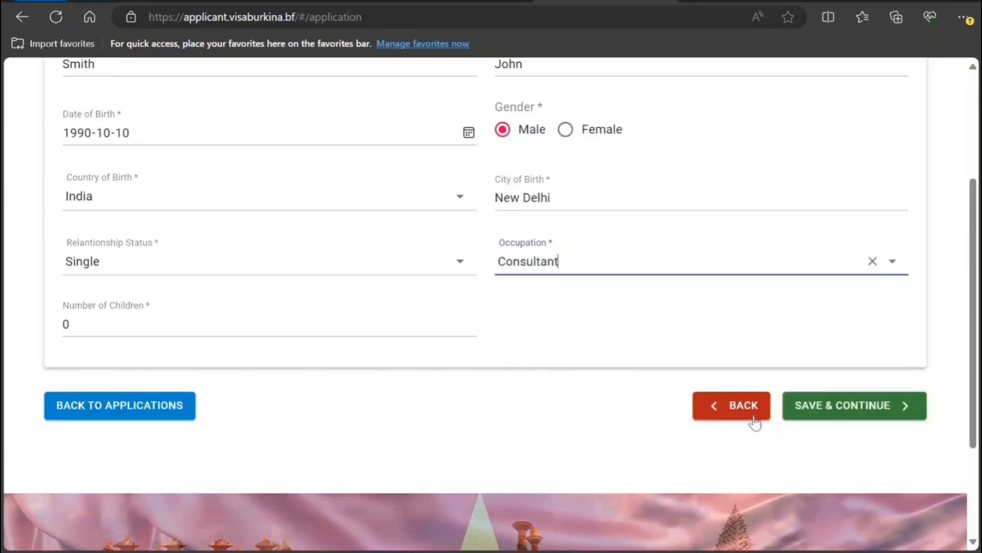
{"action": "left_click", "coordinate": [788, 408]}
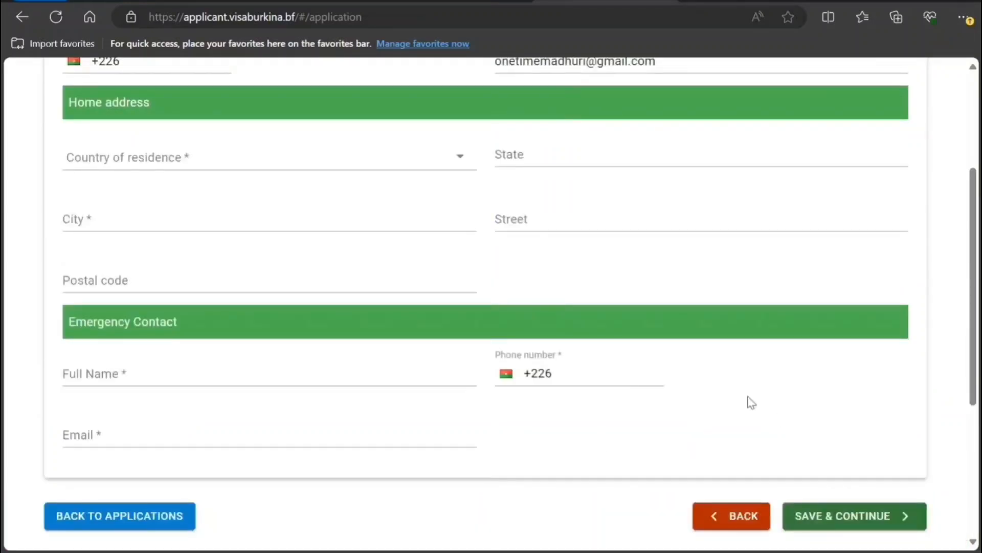
- Replace the mobile number's +226 code with the applicant's Indian +91 number
{"action": "scroll", "coordinate": [676, 342], "scroll_direction": "up", "scroll_amount": 3}
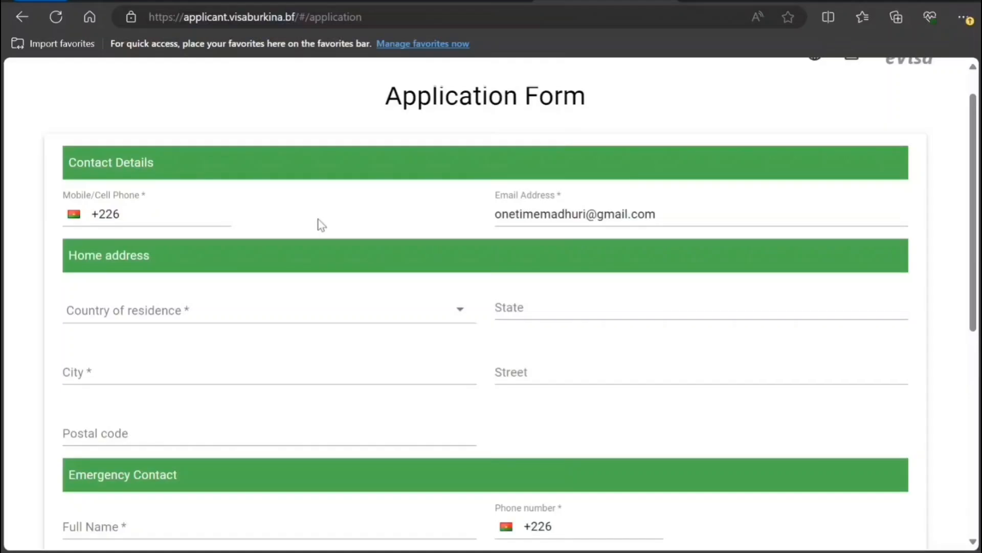
{"action": "left_click", "coordinate": [121, 215]}
{"action": "left_click_drag", "start_coordinate": [121, 215], "coordinate": [98, 224]}
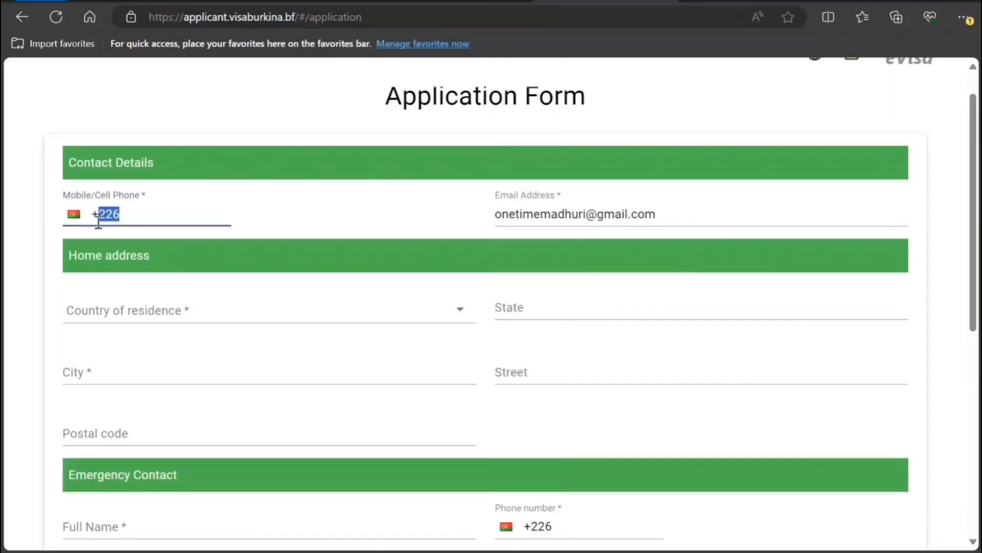
{"action": "type", "text": "91"}
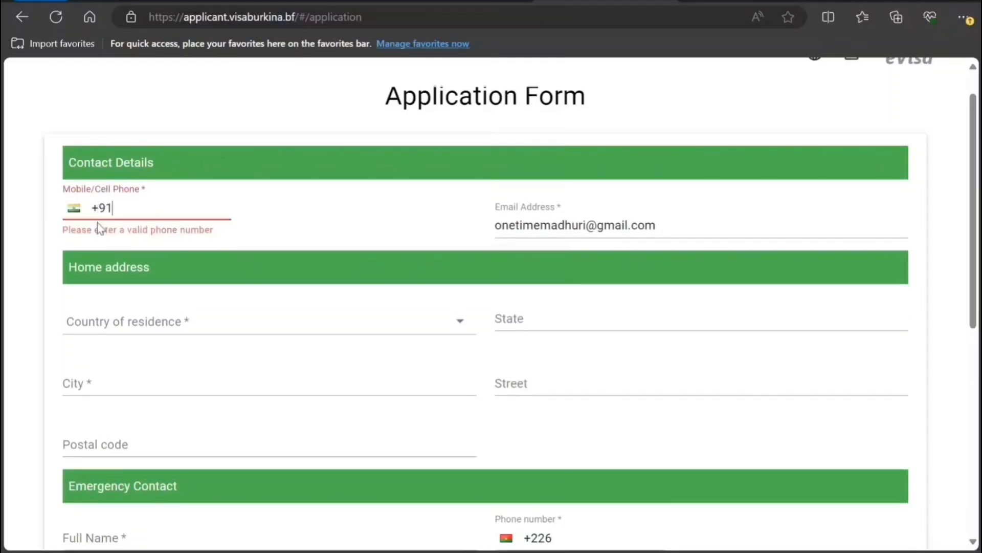
{"action": "type", "text": "9090"}
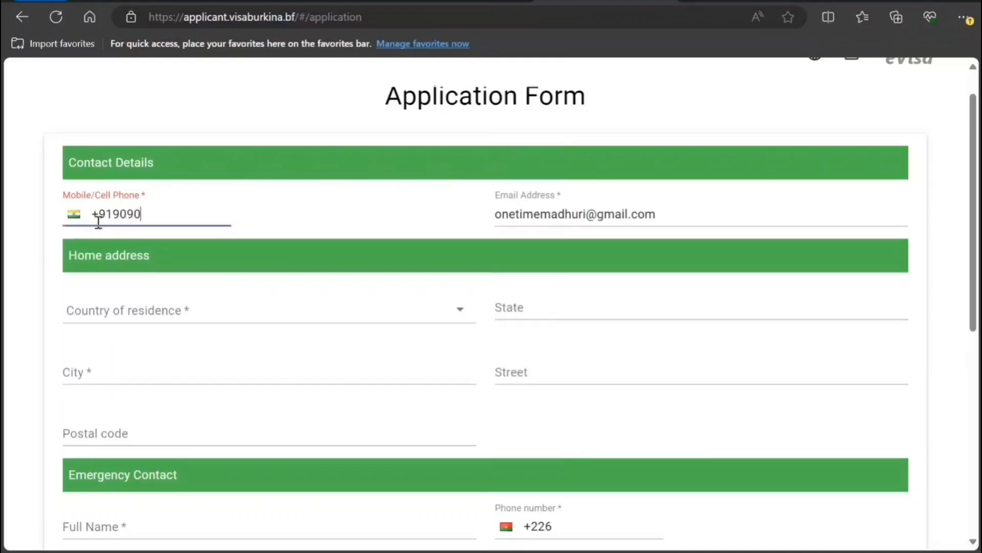
{"action": "type", "text": "909090909"}
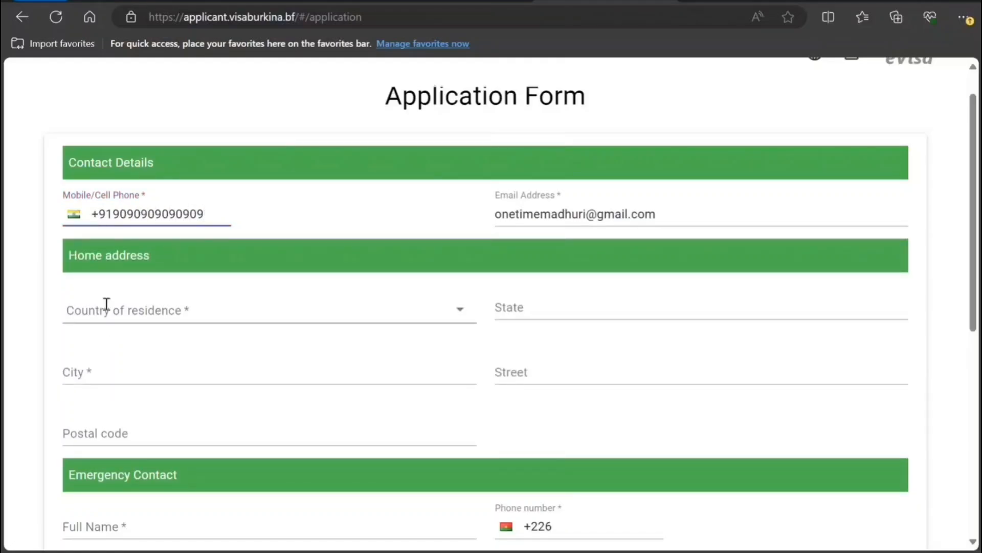
- Set residence country India, state Delhi, city New Delhi, plus the street and postal code
{"action": "scroll", "coordinate": [105, 307], "scroll_direction": "down", "scroll_amount": 2}
{"action": "scroll", "coordinate": [146, 255], "scroll_direction": "down", "scroll_amount": 2}
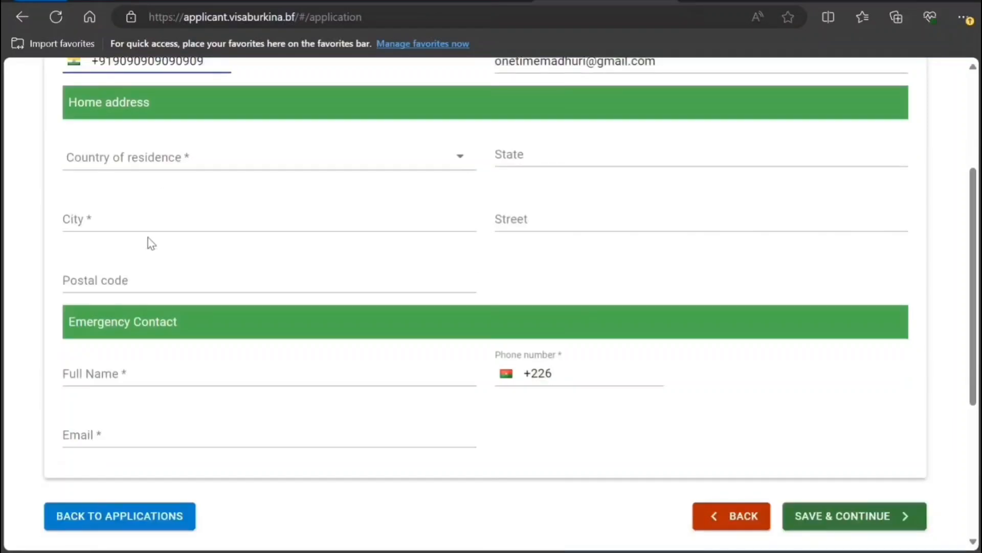
{"action": "scroll", "coordinate": [149, 200], "scroll_direction": "down", "scroll_amount": 2}
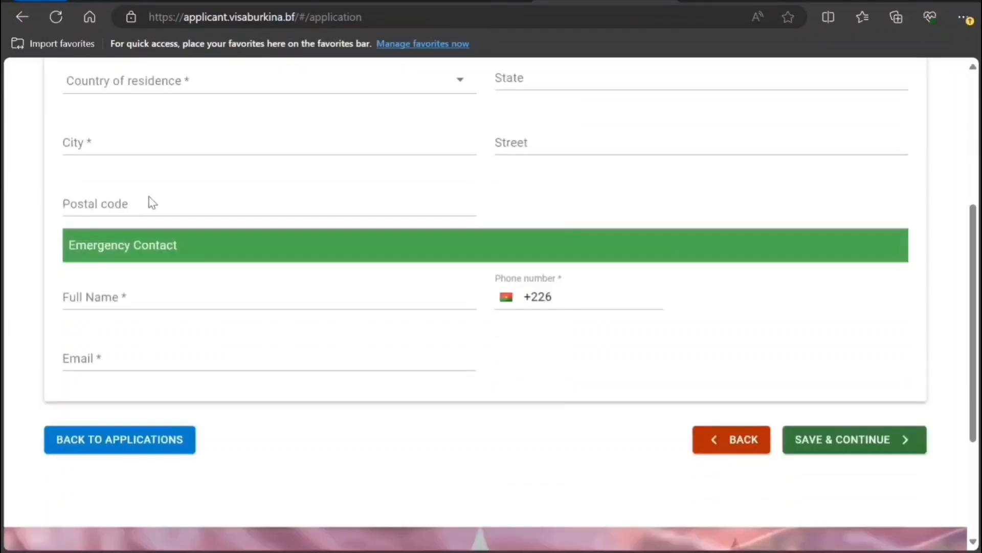
{"action": "left_click", "coordinate": [461, 83]}
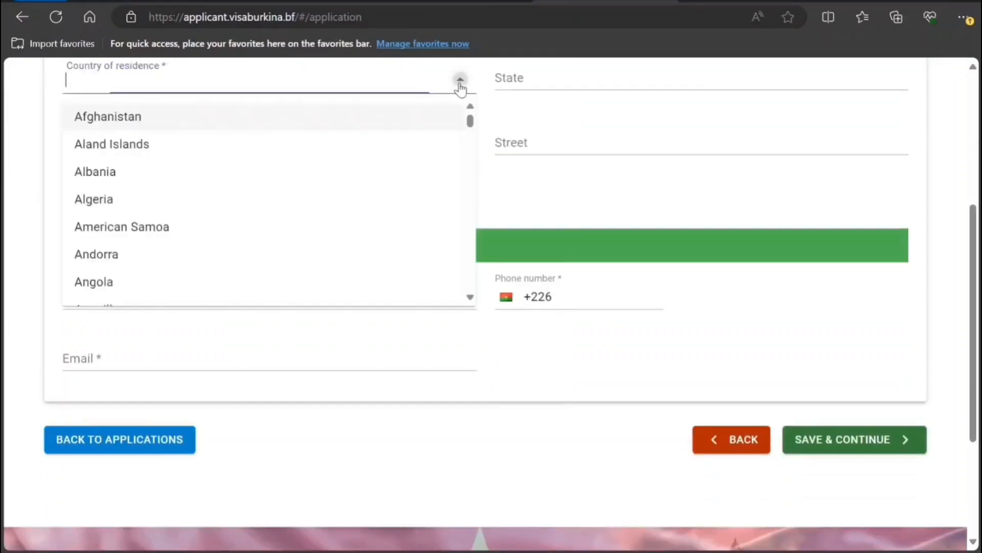
{"action": "type", "text": "India"}
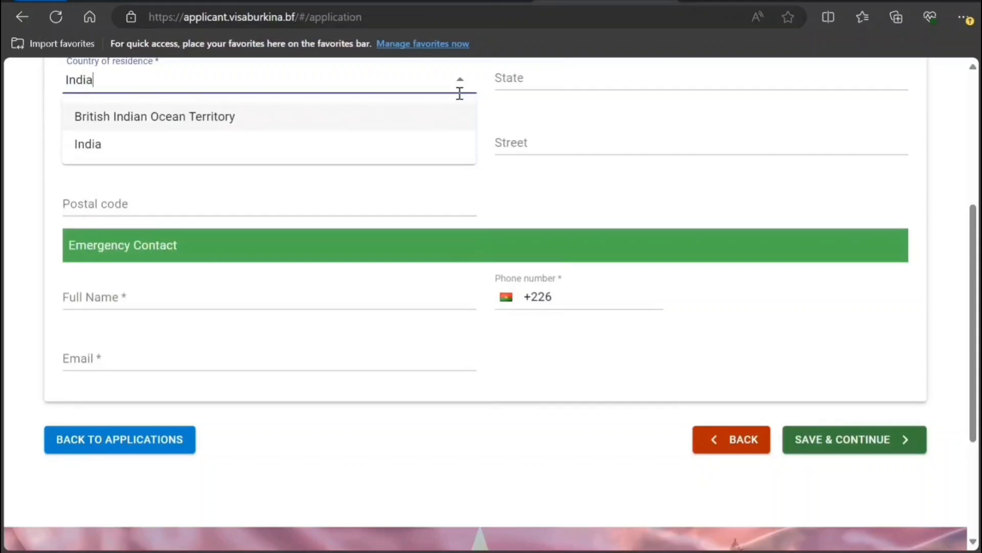
{"action": "left_click", "coordinate": [270, 144]}
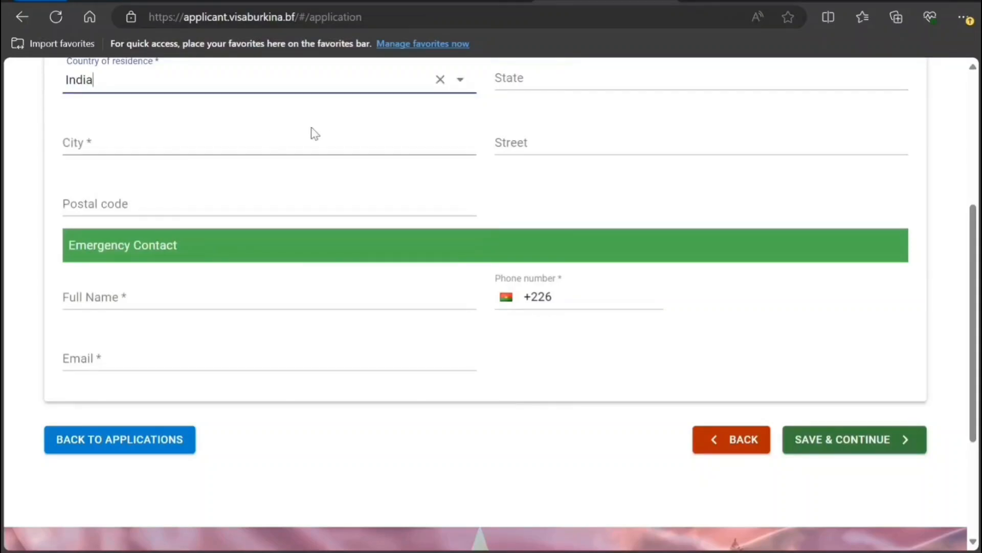
{"action": "left_click", "coordinate": [531, 89]}
{"action": "type", "text": "Delhi"}
{"action": "key", "text": "Tab"}
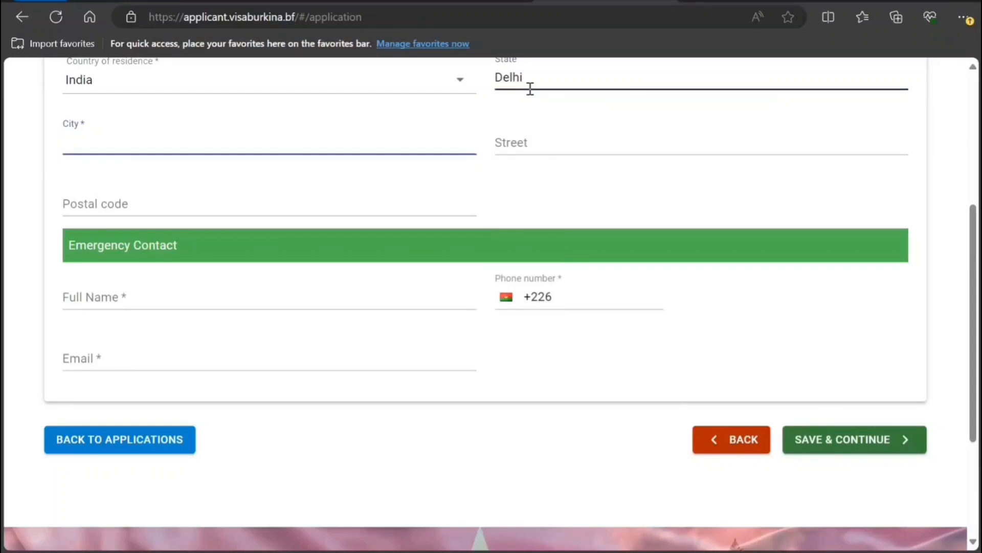
{"action": "type", "text": "New Delhi"}
{"action": "key", "text": "Tab"}
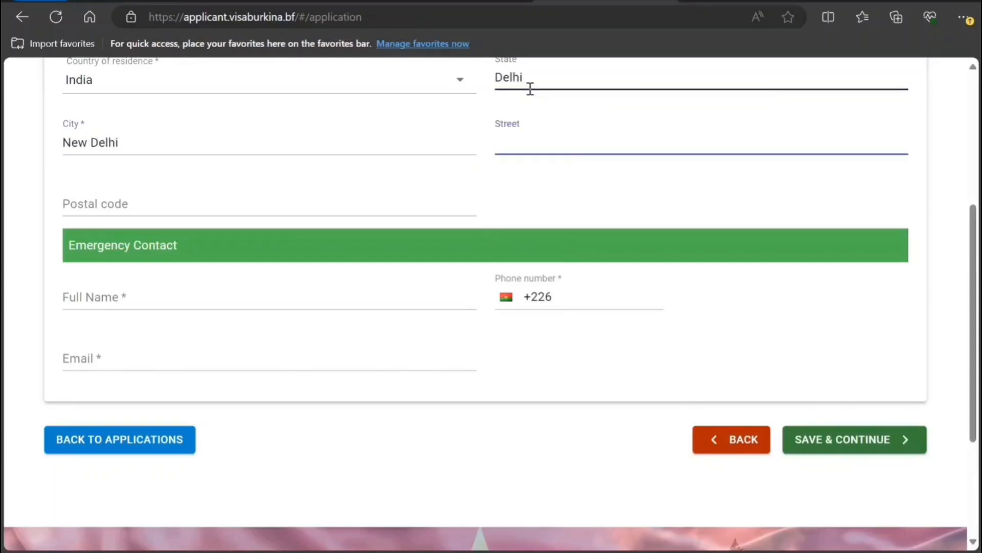
{"action": "type", "text": "087    hj hjh"}
{"action": "key", "text": "Tab"}
{"action": "type", "text": "90909090"}
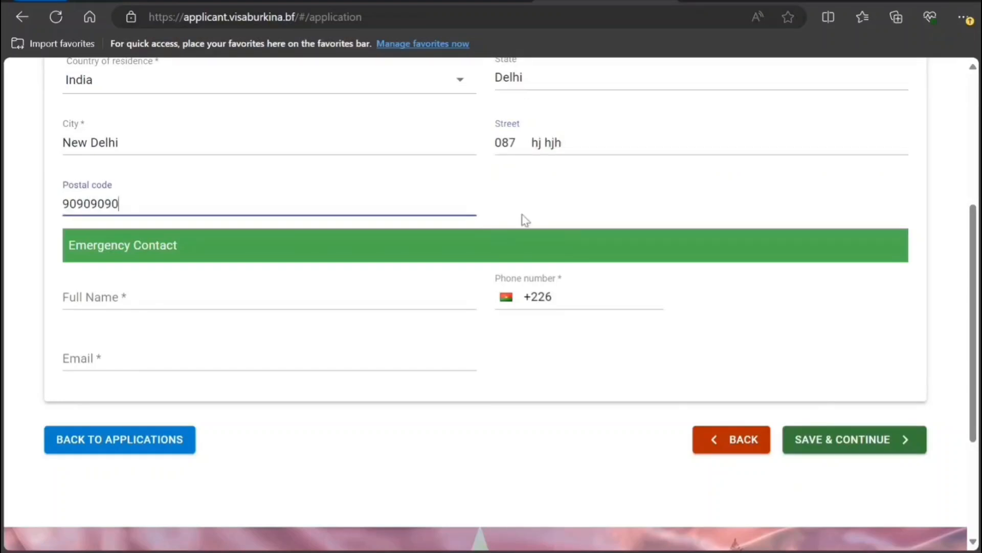
- Enter the emergency contact's full name, a +91 phone number and an e-mail address
{"action": "left_click", "coordinate": [293, 291]}
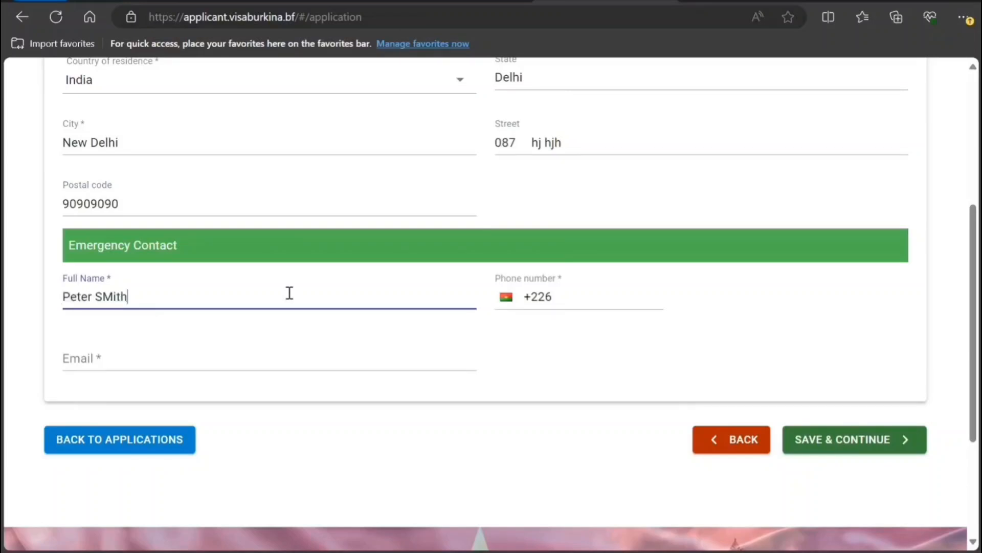
{"action": "key", "text": "Tab"}
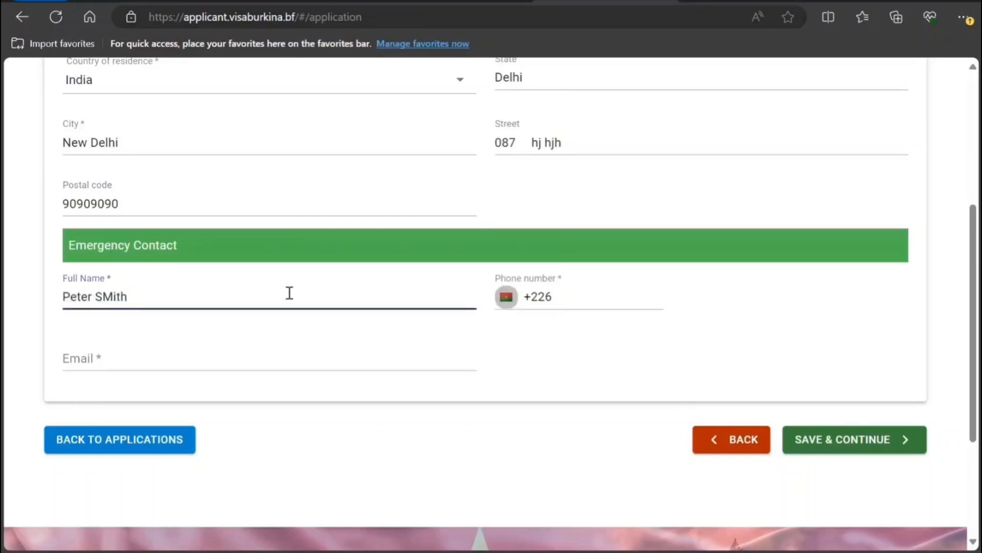
{"action": "key", "text": "Tab"}
{"action": "key", "text": "BackSpace"}
{"action": "key", "text": "BackSpace"}
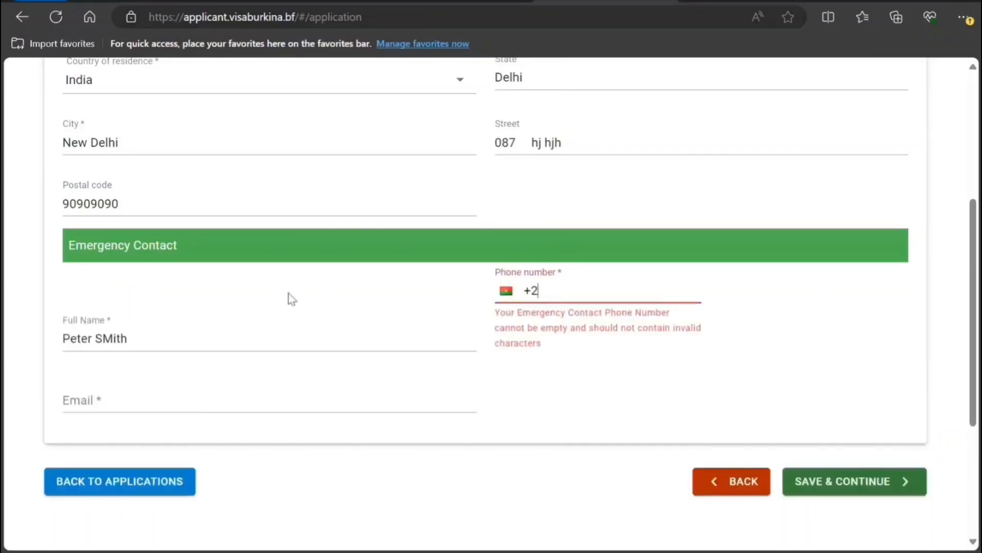
{"action": "type", "text": "91999999999"}
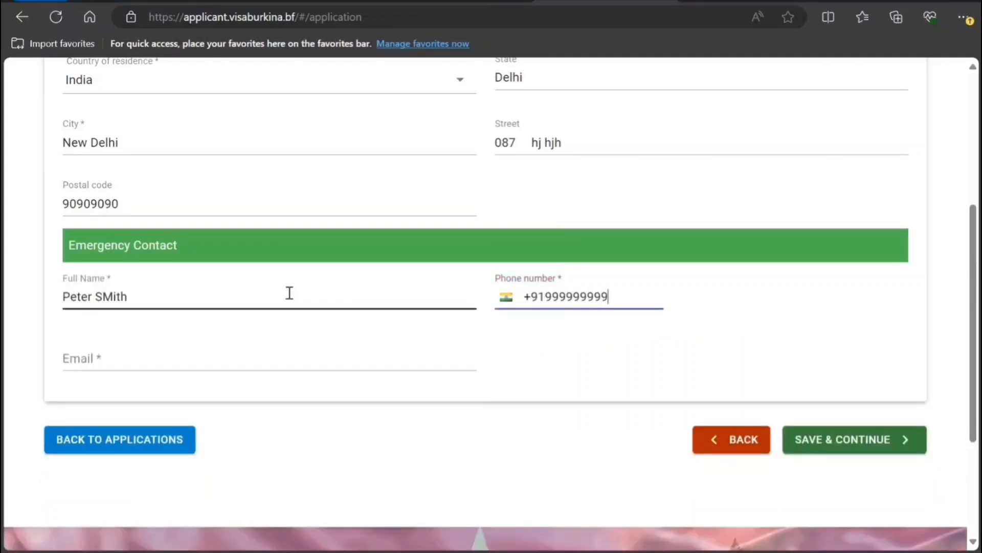
{"action": "type", "text": "999"}
{"action": "key", "text": "Tab"}
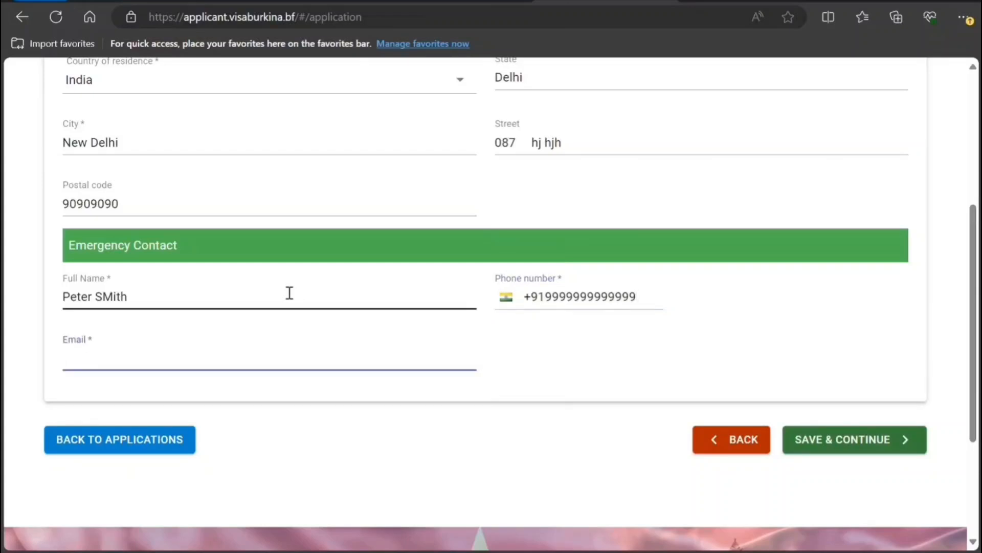
{"action": "type", "text": "noemail@nkknkn.coom"}
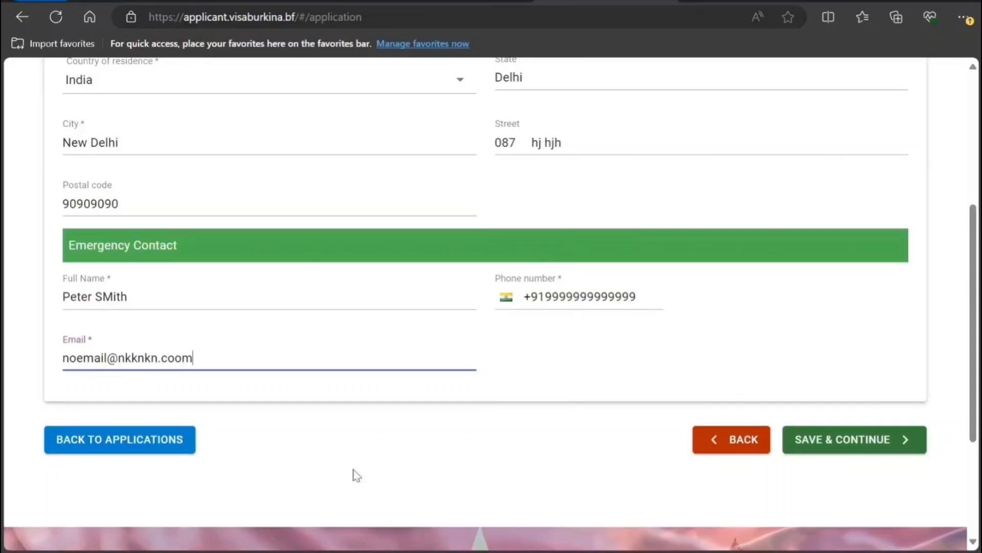
- Save the contact details, then enter the passport number and place of issue New Delhi
{"action": "left_click", "coordinate": [794, 447]}
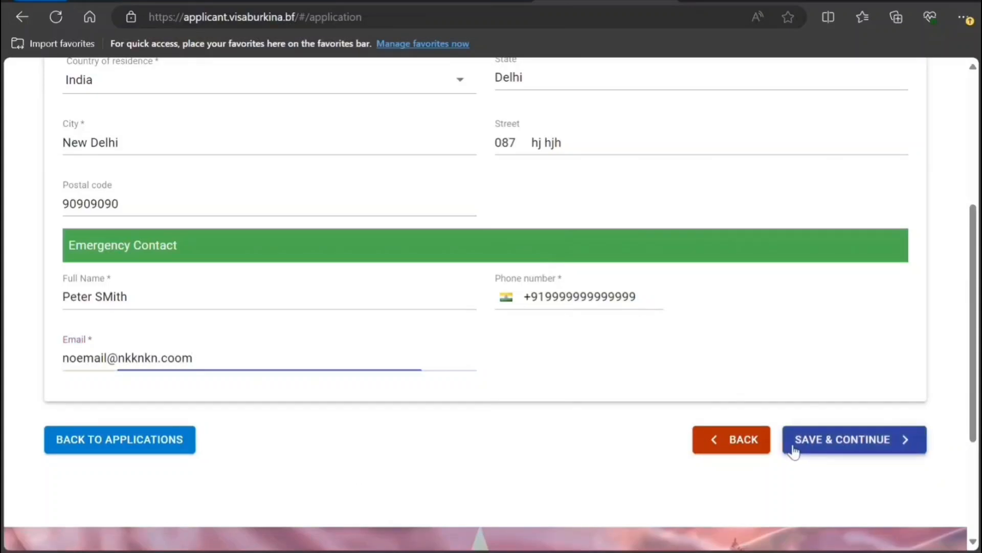
{"action": "scroll", "coordinate": [647, 474], "scroll_direction": "up", "scroll_amount": 3}
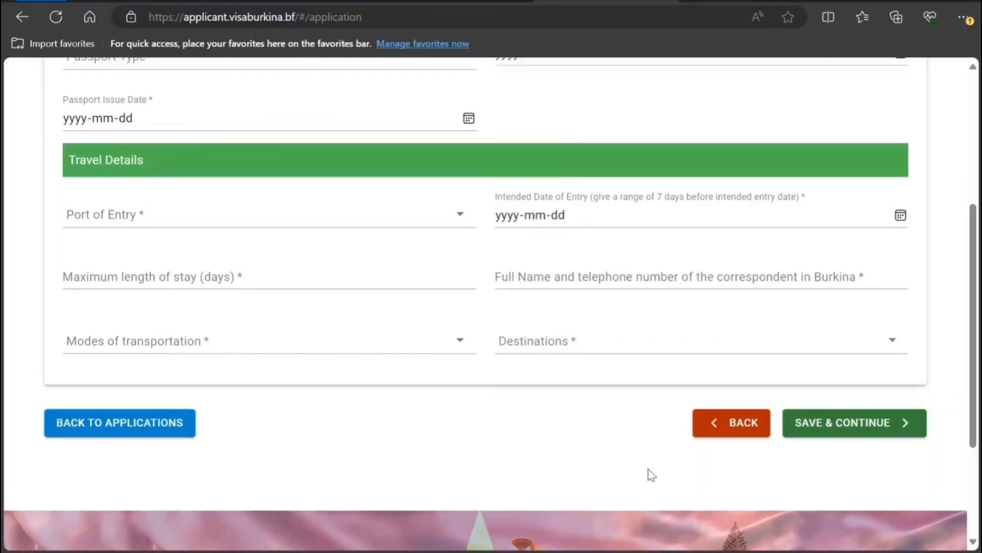
{"action": "scroll", "coordinate": [650, 469], "scroll_direction": "up", "scroll_amount": 3}
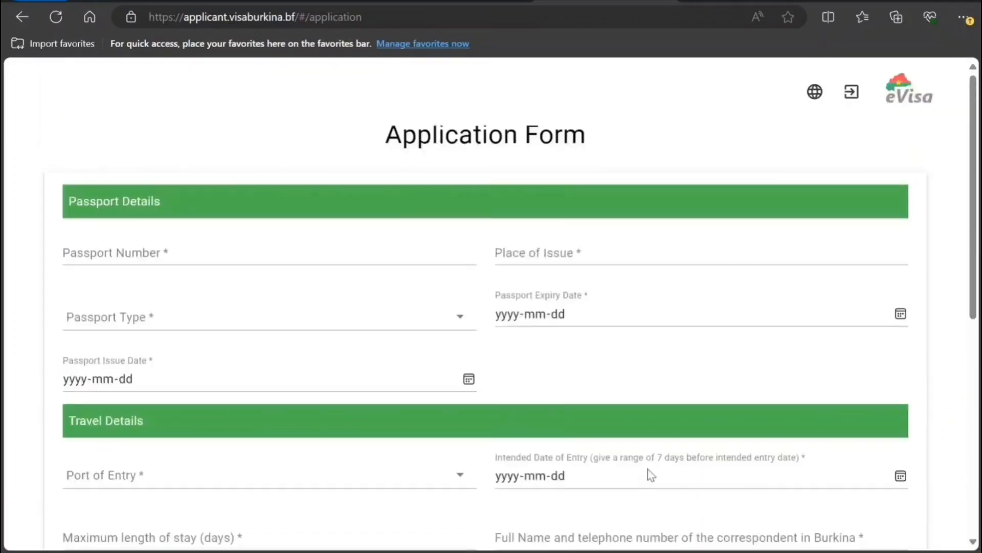
{"action": "scroll", "coordinate": [650, 475], "scroll_direction": "down", "scroll_amount": 4}
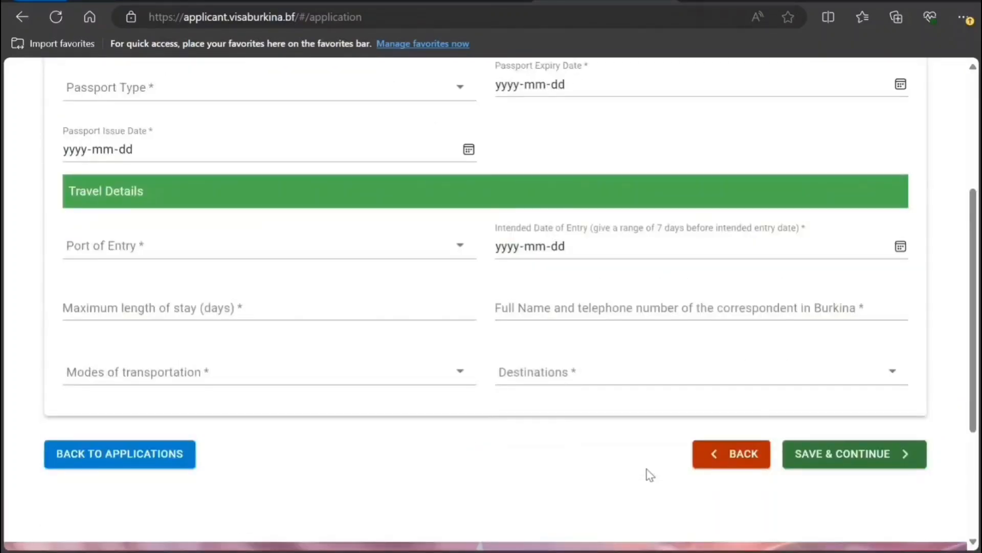
{"action": "scroll", "coordinate": [353, 285], "scroll_direction": "up", "scroll_amount": 2}
{"action": "scroll", "coordinate": [237, 149], "scroll_direction": "up", "scroll_amount": 2}
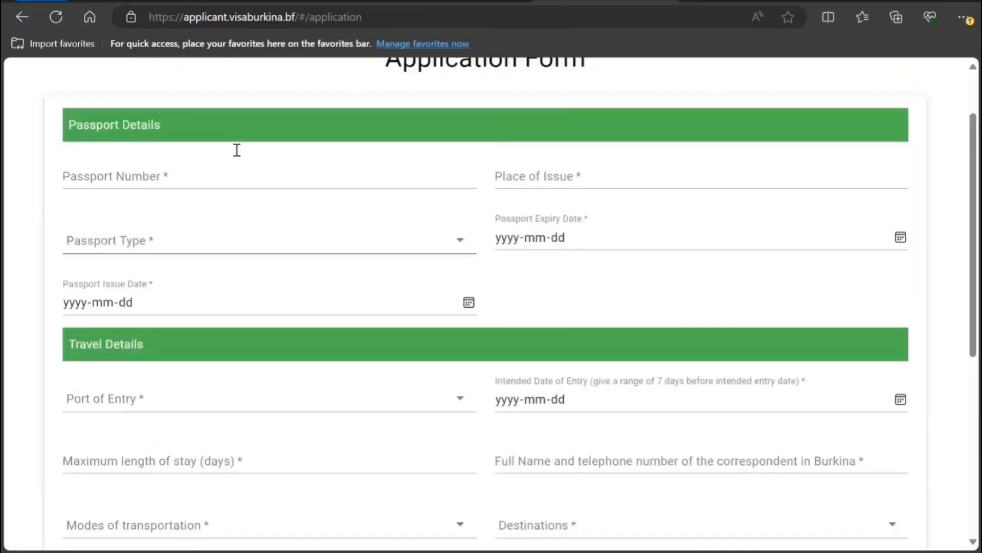
{"action": "left_click", "coordinate": [249, 180]}
{"action": "type", "text": "K89898989898"}
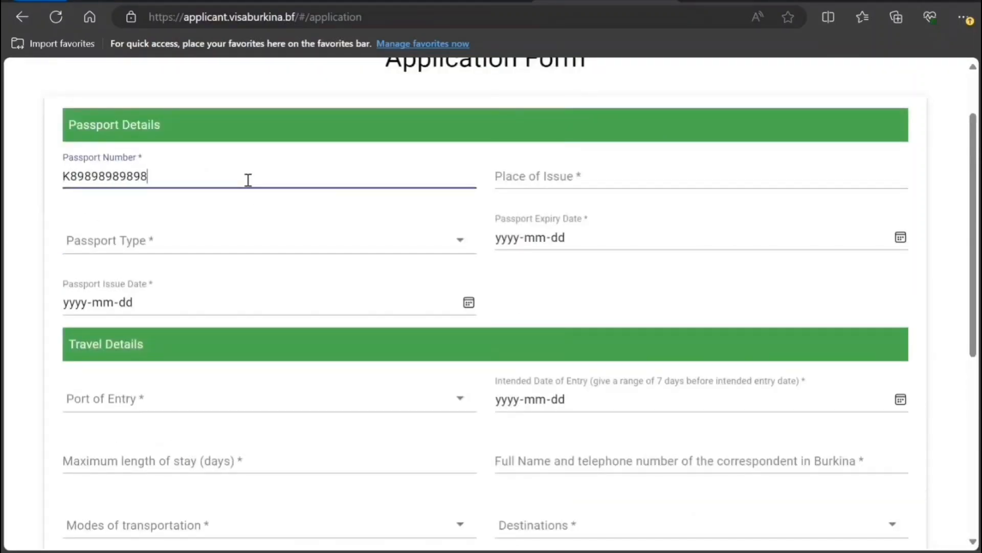
{"action": "key", "text": "Tab"}
{"action": "type", "text": "Ndw De"}
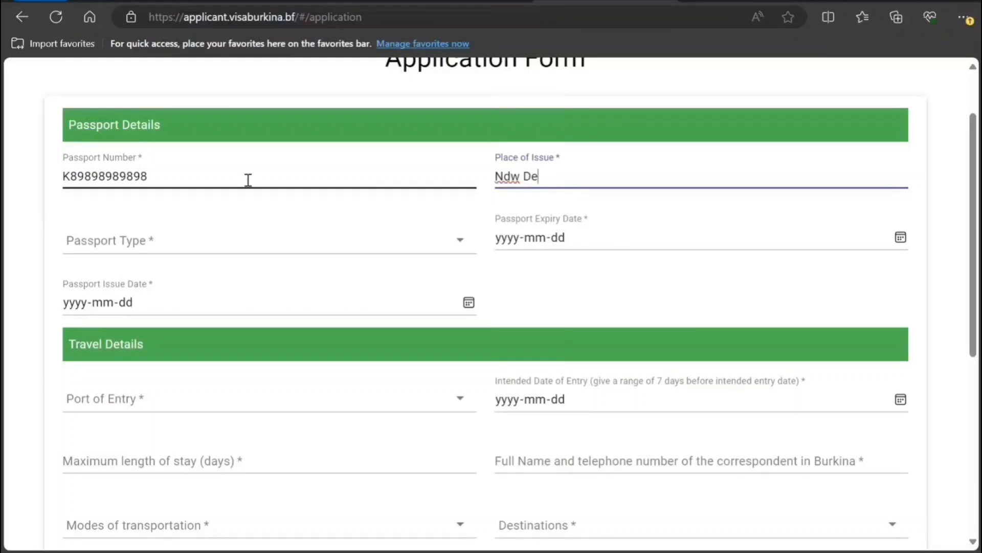
{"action": "key", "text": "BackSpace"}
{"action": "key", "text": "BackSpace"}
{"action": "key", "text": "BackSpace"}
{"action": "key", "text": "BackSpace"}
{"action": "key", "text": "BackSpace"}
{"action": "type", "text": "ew Delh"}
{"action": "key", "text": "Tab"}
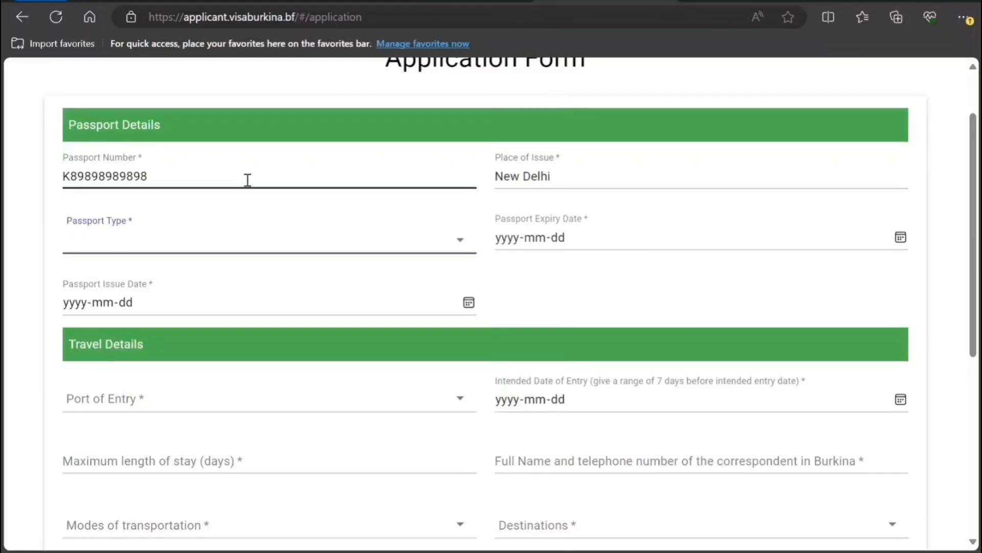
- Choose Regular Passport and set the passport expiry date to 2032-10-10
{"action": "left_click", "coordinate": [468, 249]}
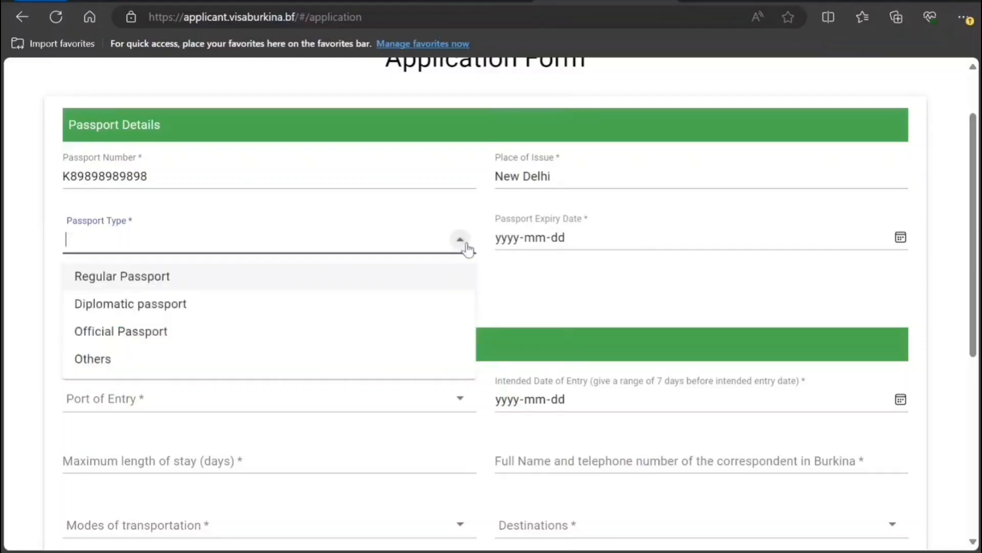
{"action": "left_click", "coordinate": [394, 285]}
{"action": "left_click", "coordinate": [510, 242]}
{"action": "type", "text": "2032-mm-dd"}
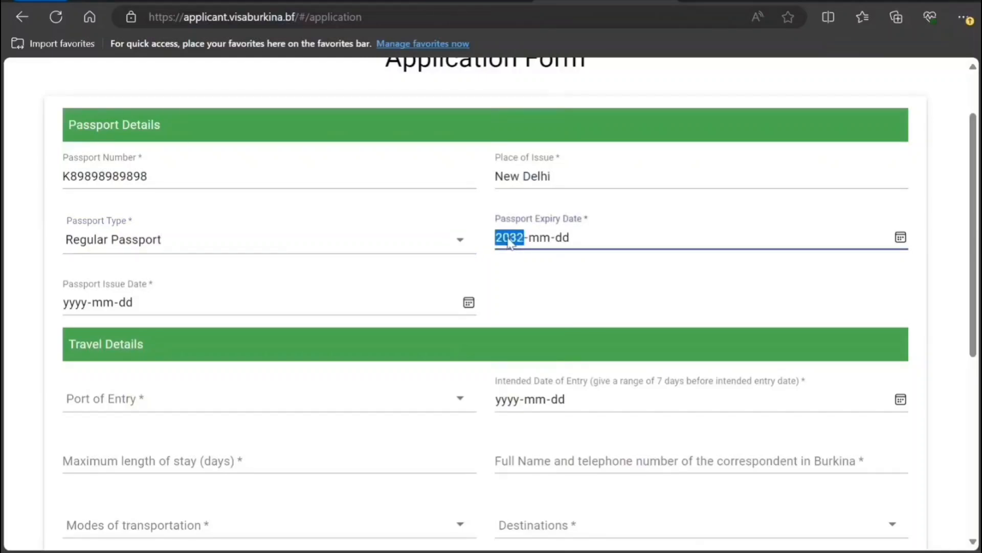
{"action": "key", "text": "Tab"}
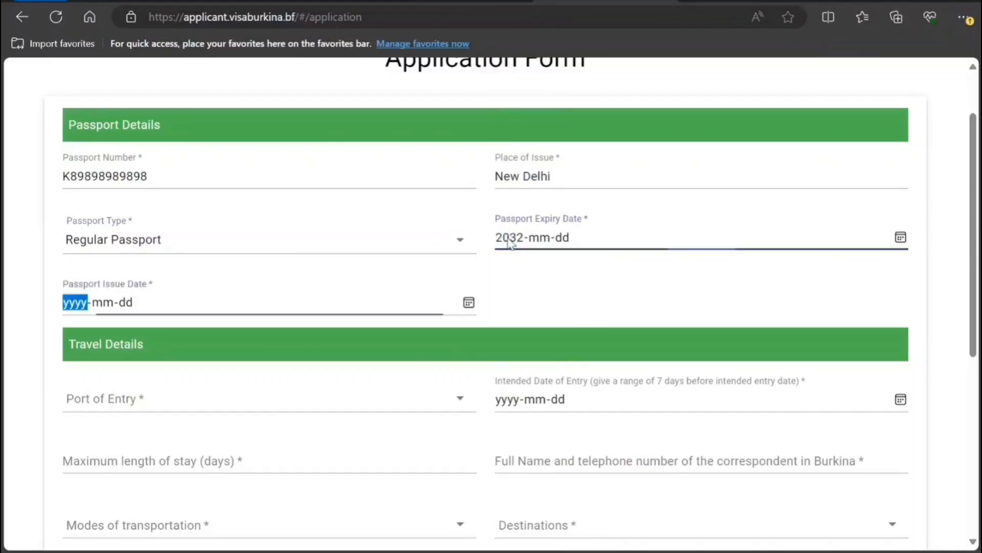
{"action": "left_click", "coordinate": [536, 240]}
{"action": "type", "text": "10"}
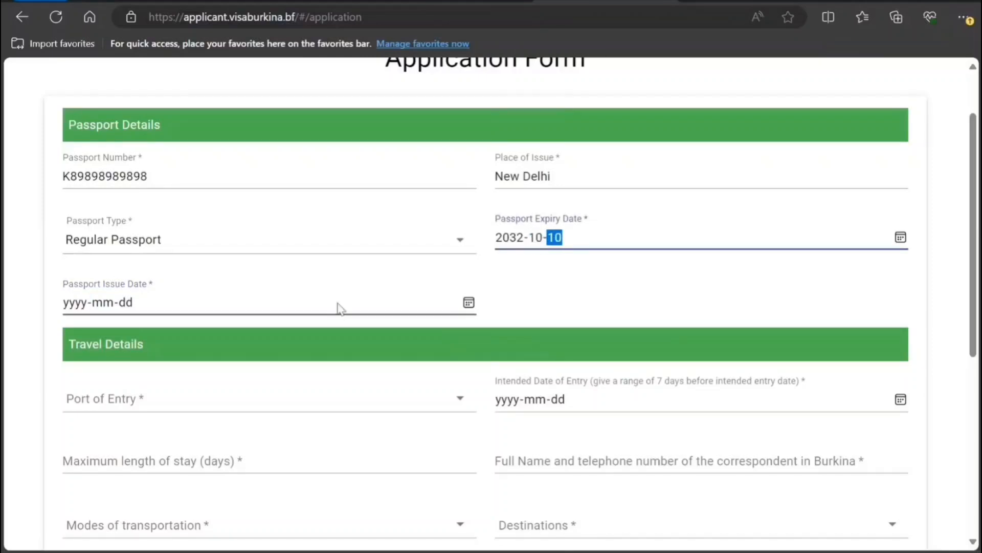
- Set the passport issue date to 2022-10-11
{"action": "left_click", "coordinate": [67, 306]}
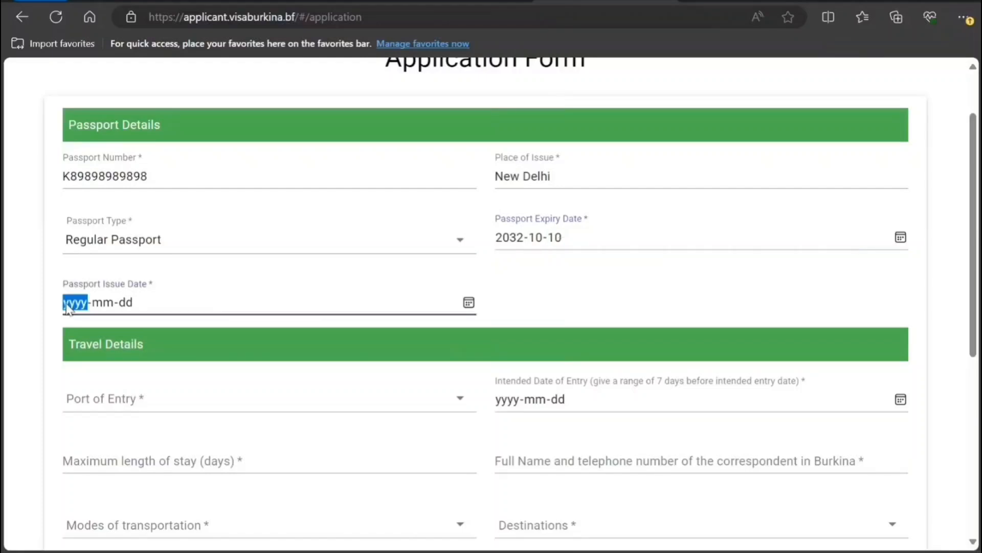
{"action": "type", "text": "20"}
{"action": "type", "text": "22"}
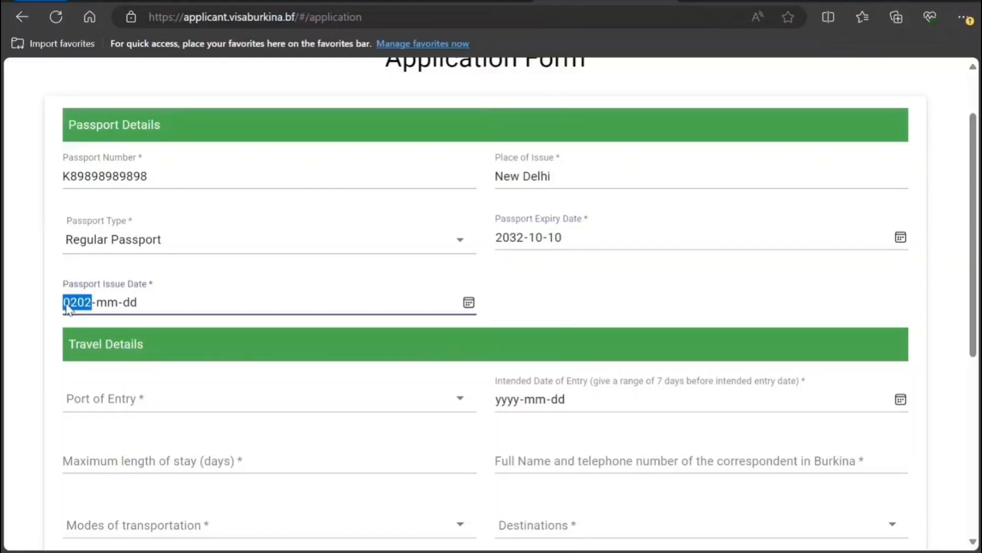
{"action": "key", "text": "Tab"}
{"action": "key", "text": "Tab"}
{"action": "key", "text": "Tab"}
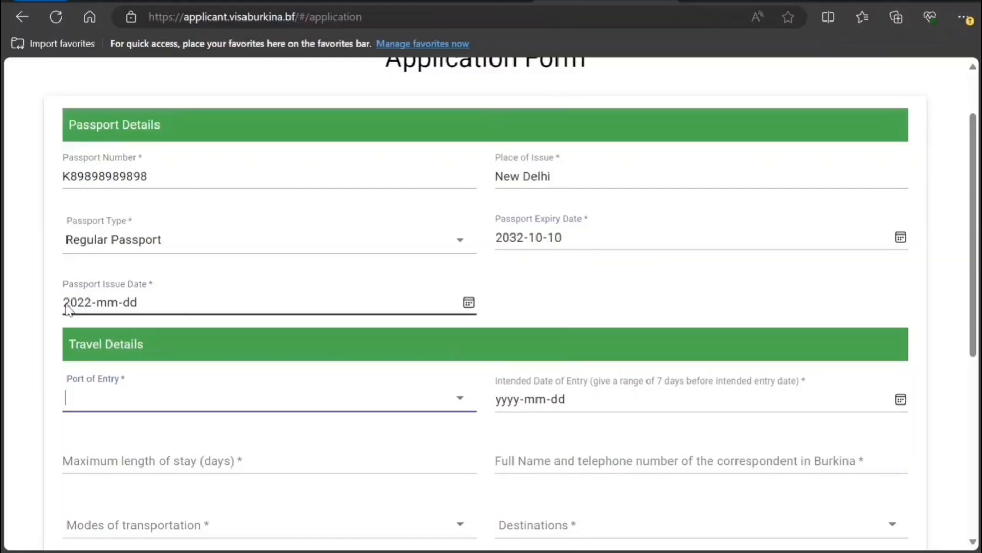
{"action": "left_click", "coordinate": [107, 309]}
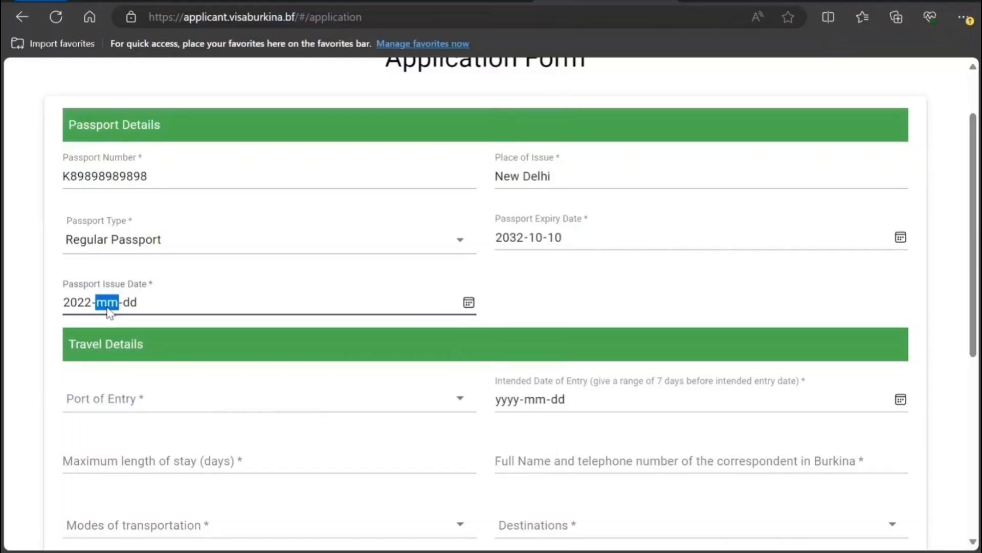
{"action": "type", "text": "10-11"}
- Set port of entry Madouba Border, entry date 2024-06-25 and a 15-day stay
{"action": "scroll", "coordinate": [109, 311], "scroll_direction": "down", "scroll_amount": 2}
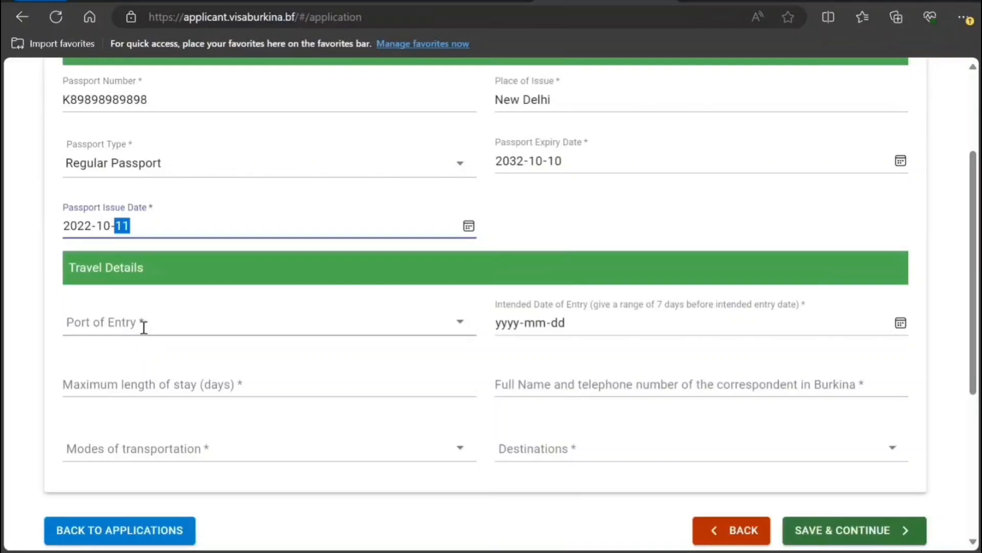
{"action": "left_click", "coordinate": [142, 325]}
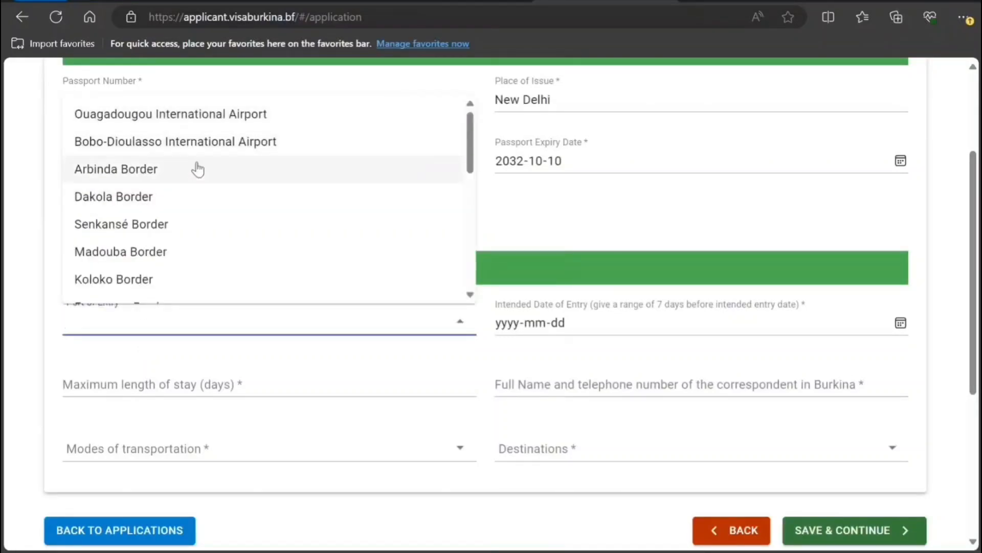
{"action": "left_click", "coordinate": [210, 254]}
{"action": "left_click", "coordinate": [508, 323]}
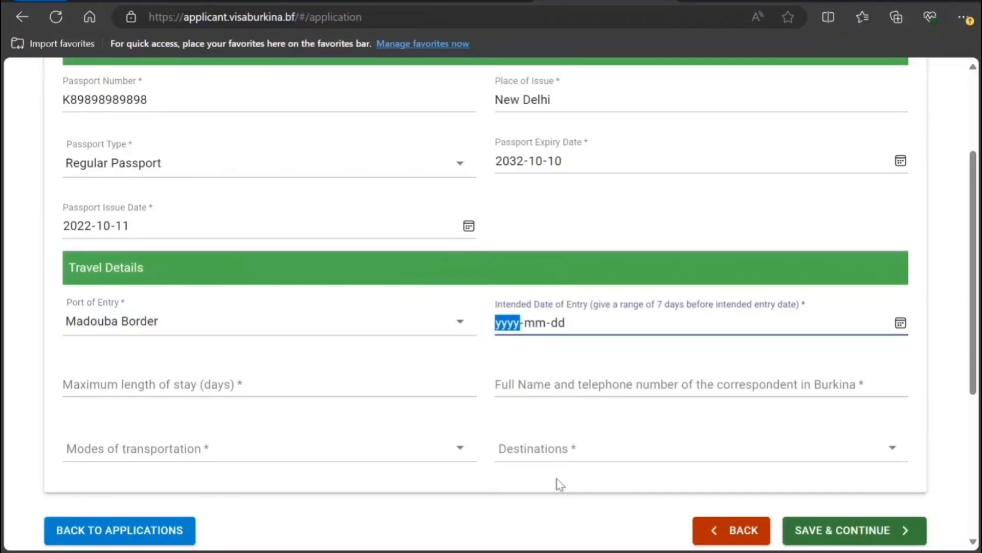
{"action": "left_click", "coordinate": [562, 495]}
{"action": "scroll", "coordinate": [248, 417], "scroll_direction": "down", "scroll_amount": 1}
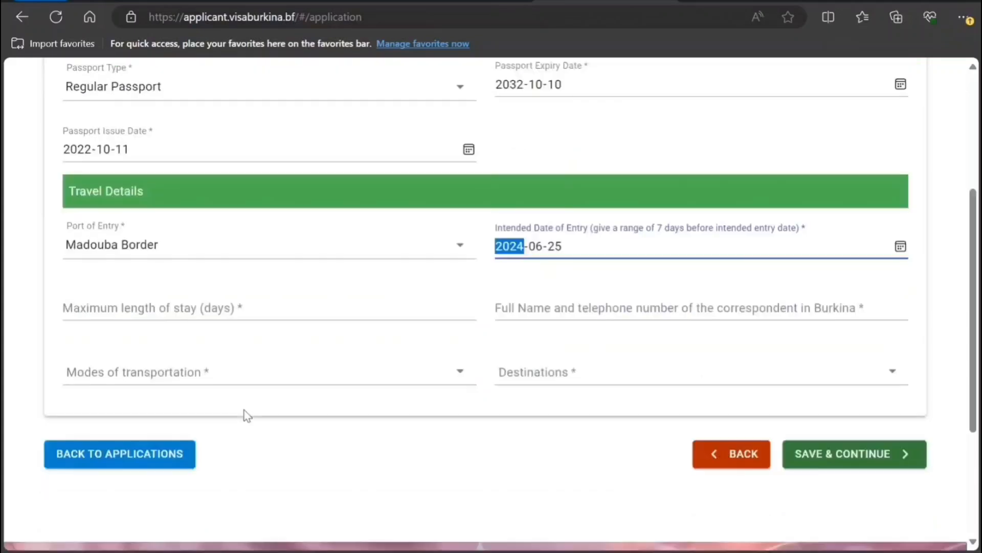
{"action": "left_click", "coordinate": [219, 317]}
{"action": "type", "text": "15"}
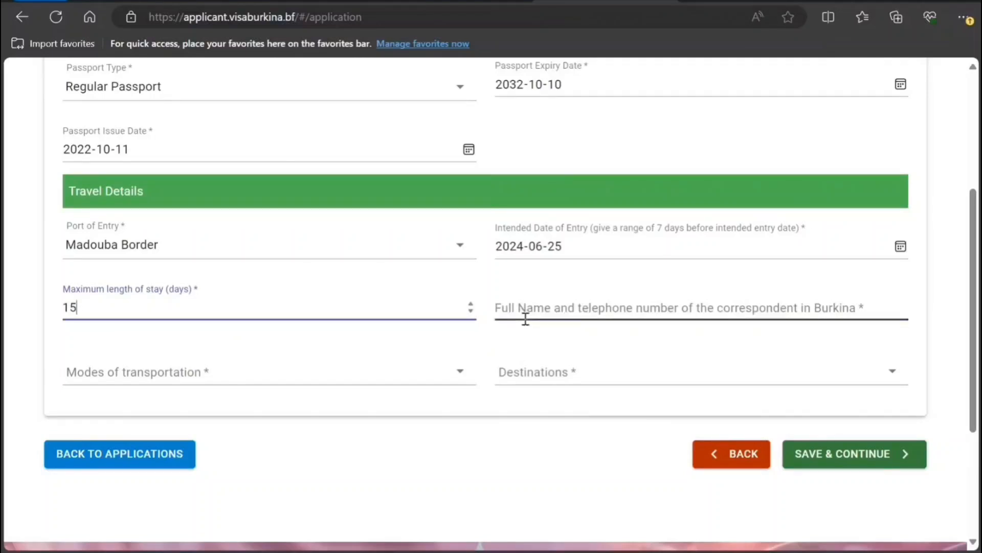
- Enter the correspondent's name and phone, then choose Airplane transport and destination Arbinda
{"action": "left_click", "coordinate": [525, 318]}
{"action": "type", "text": "ojik nk n k"}
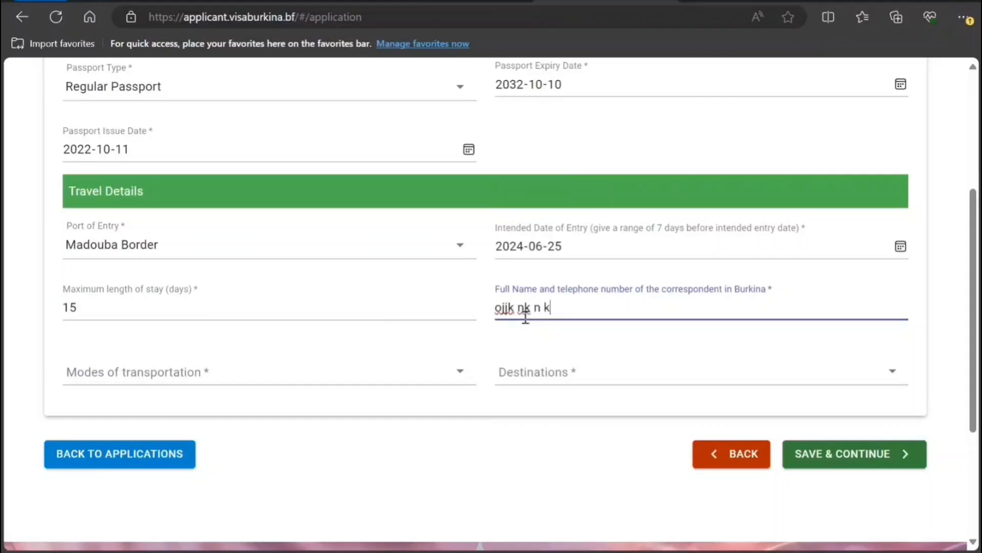
{"action": "type", "text": " 00990909009"}
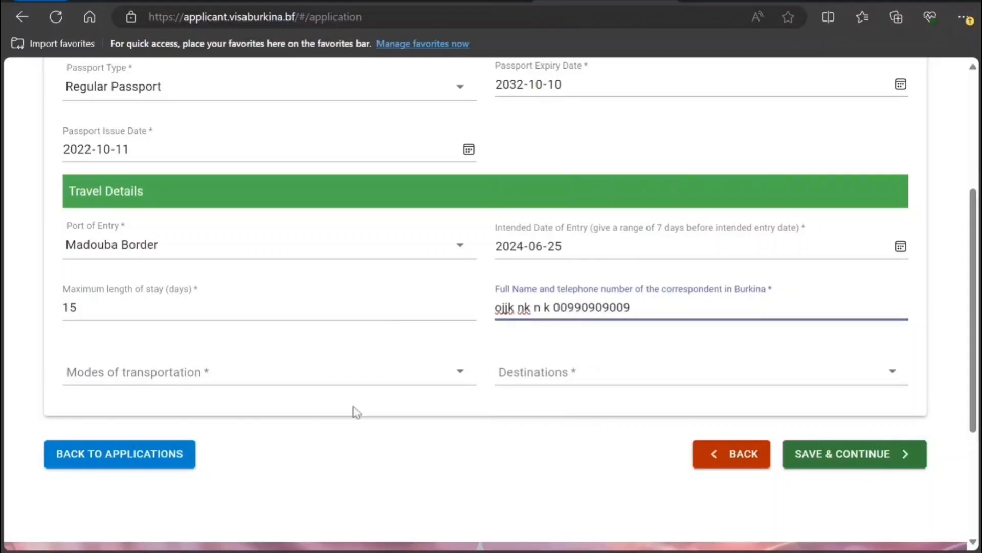
{"action": "left_click", "coordinate": [278, 379]}
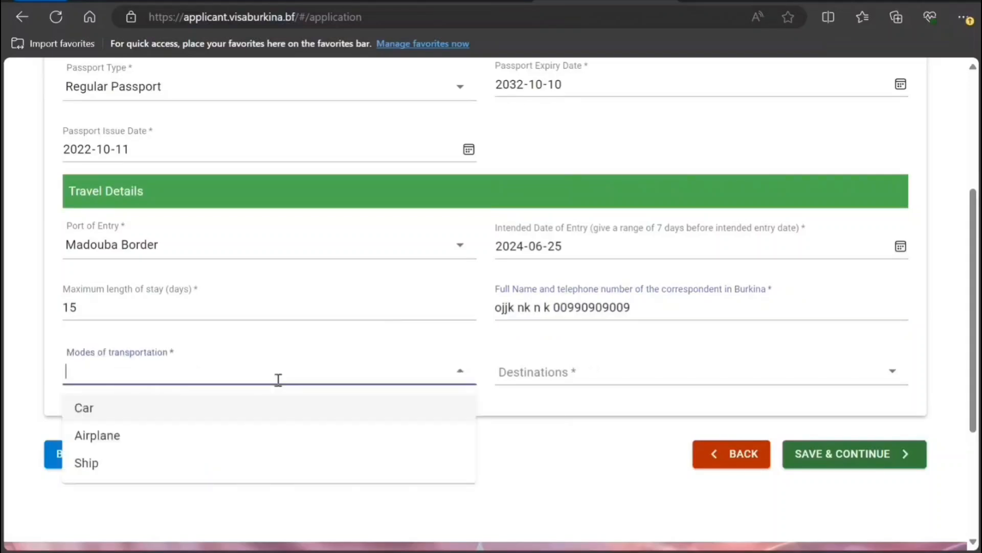
{"action": "left_click", "coordinate": [278, 435]}
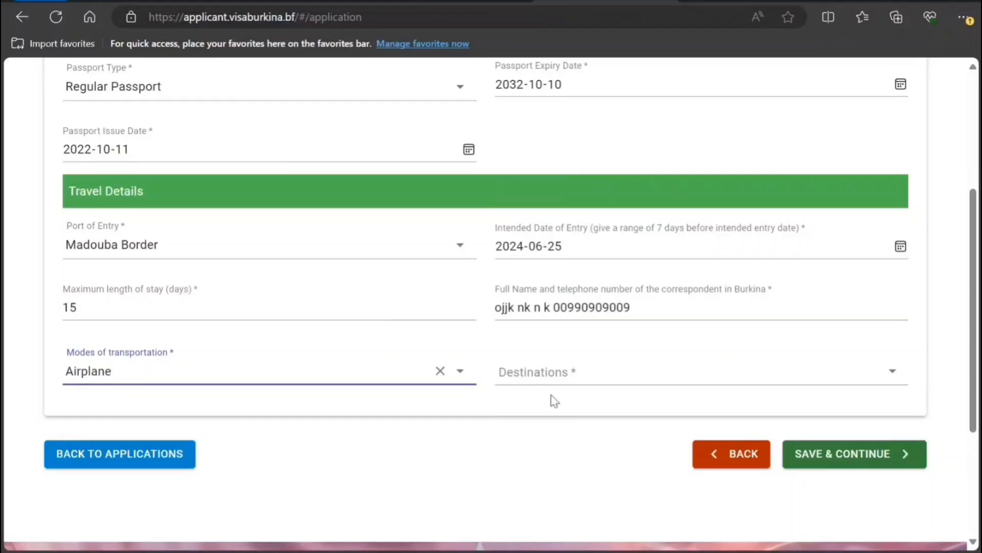
{"action": "left_click", "coordinate": [550, 377]}
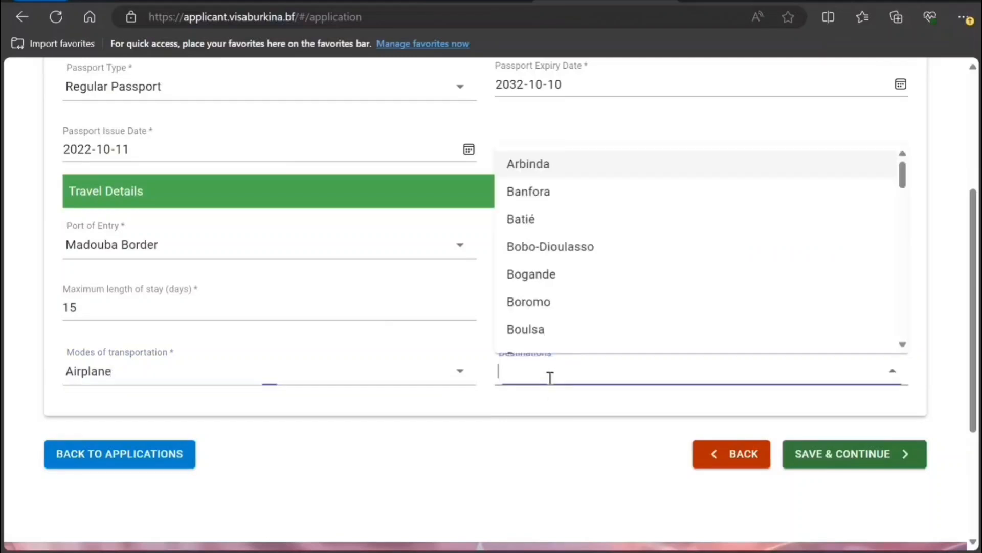
{"action": "left_click", "coordinate": [542, 169]}
{"action": "scroll", "coordinate": [560, 346], "scroll_direction": "down", "scroll_amount": 3}
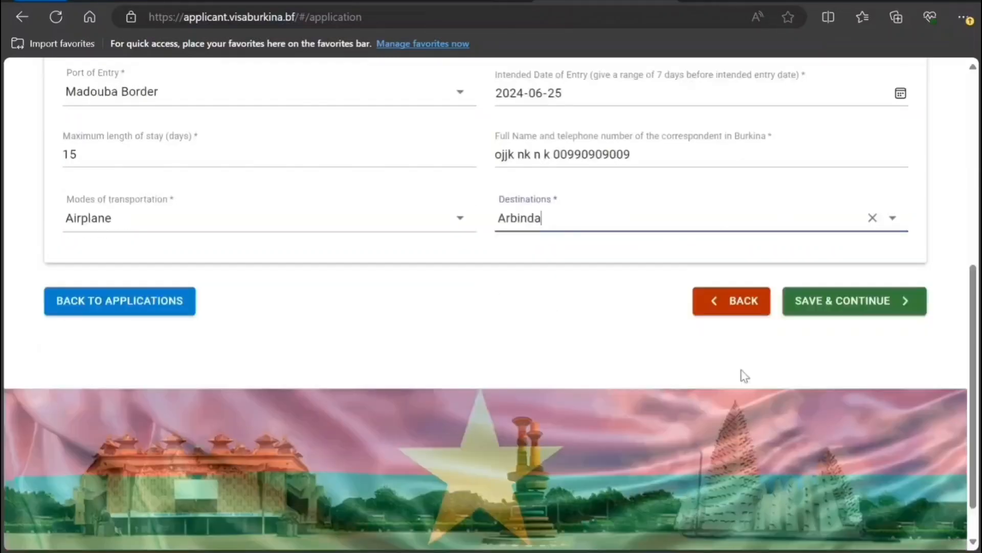
- Save the travel details and look over the supporting documents upload page
{"action": "left_click", "coordinate": [822, 301]}
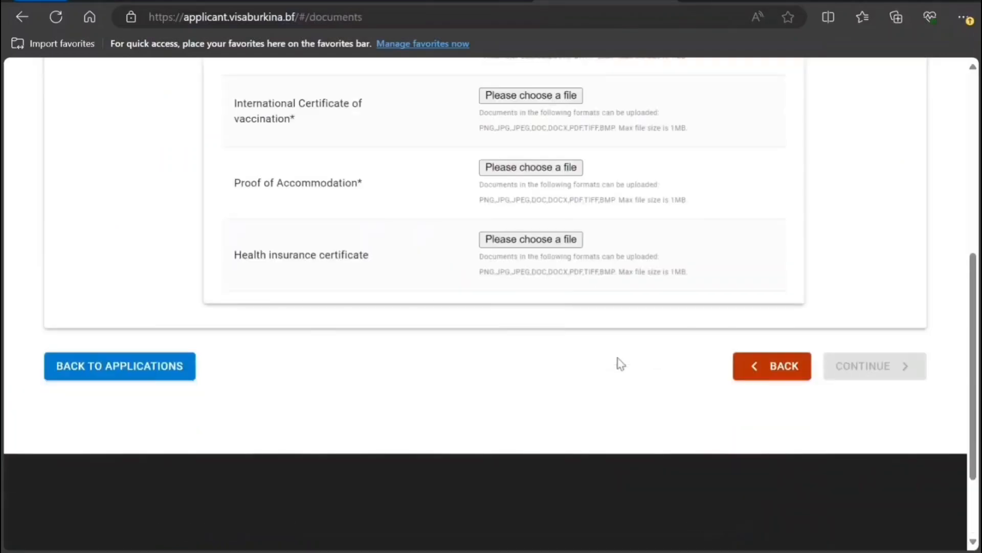
{"action": "scroll", "coordinate": [620, 363], "scroll_direction": "down", "scroll_amount": 2}
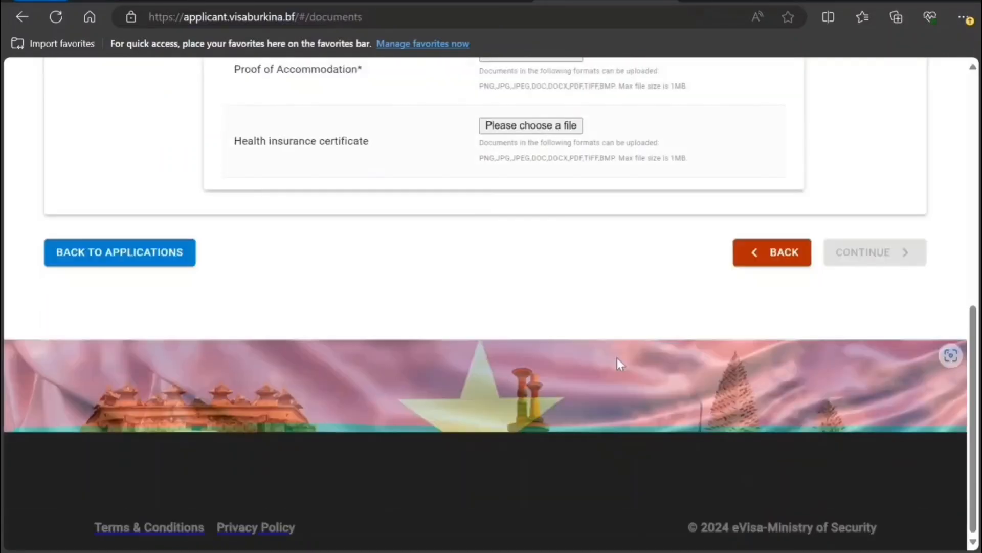
{"action": "scroll", "coordinate": [617, 358], "scroll_direction": "up", "scroll_amount": 5}
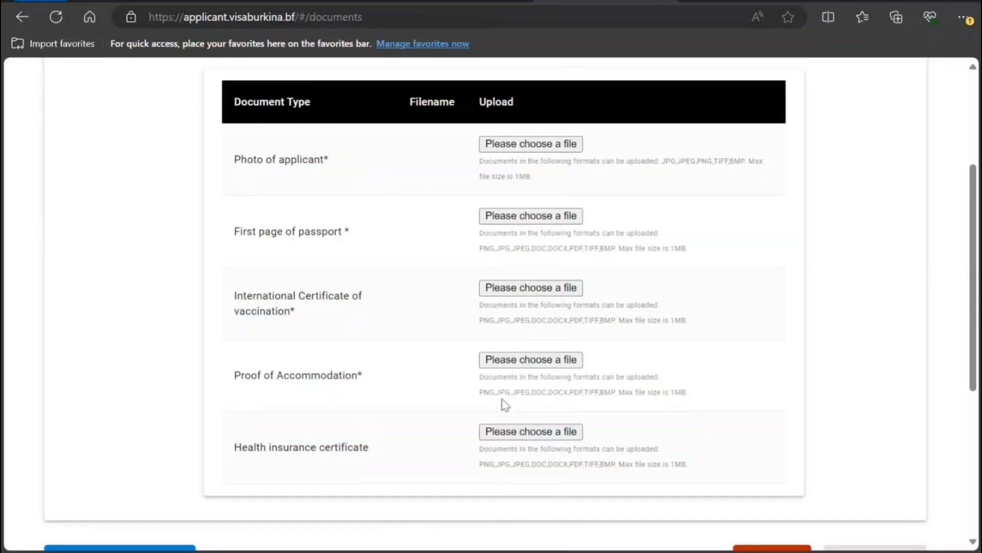
{"action": "scroll", "coordinate": [502, 404], "scroll_direction": "up", "scroll_amount": 3}
{"action": "scroll", "coordinate": [502, 404], "scroll_direction": "down", "scroll_amount": 5}
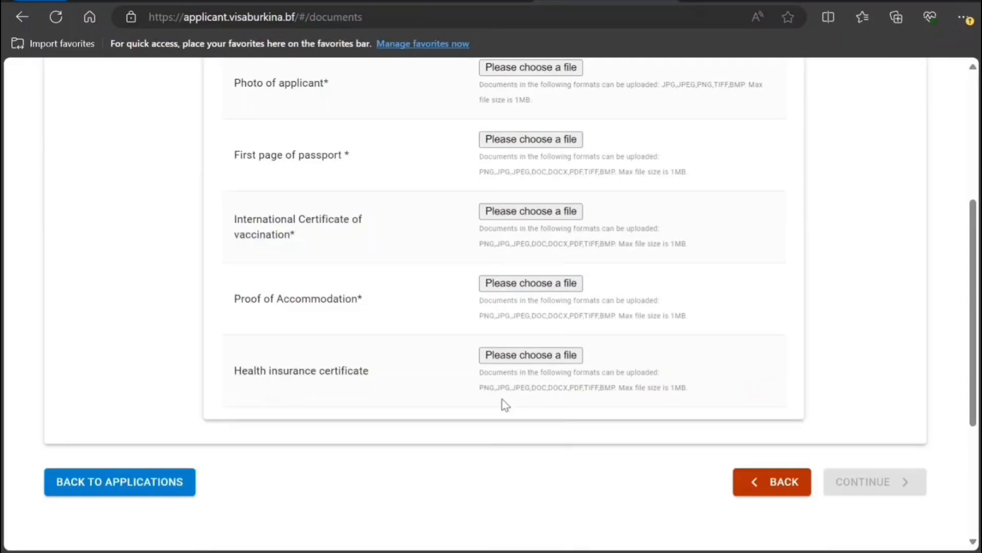